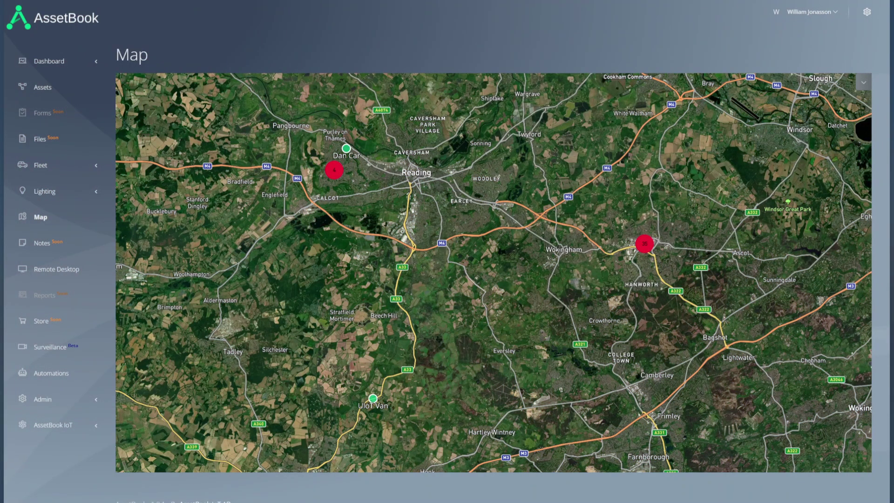
Step: Zoom the asset map from the Bracknell cluster into the red cluster near Klangberget
{"action": "left_click", "coordinate": [644, 243]}
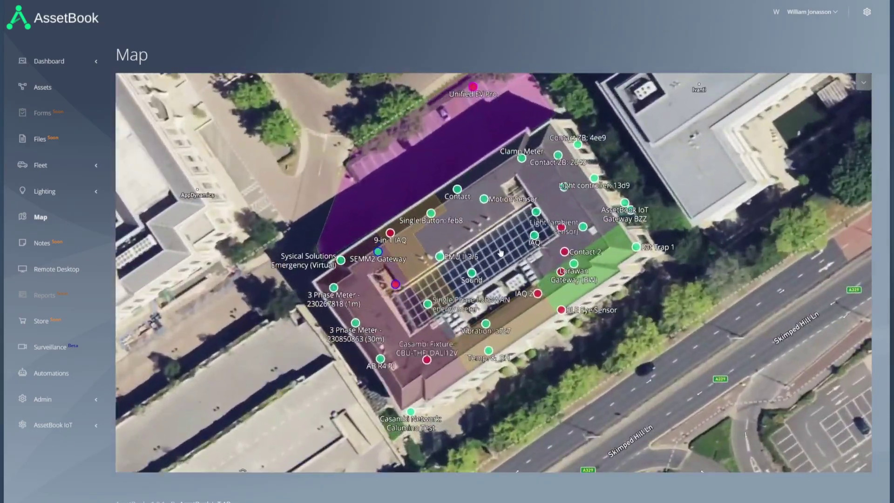
{"action": "left_click_drag", "start_coordinate": [500, 252], "coordinate": [494, 262]}
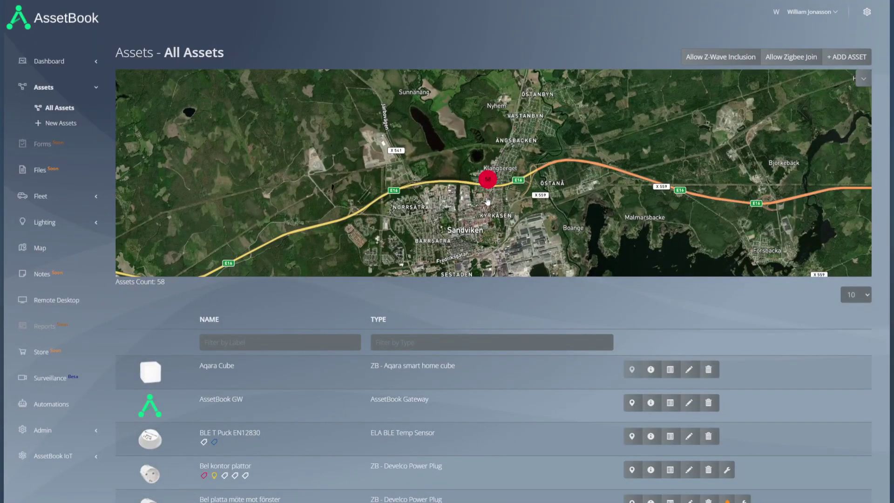
{"action": "left_click", "coordinate": [486, 182]}
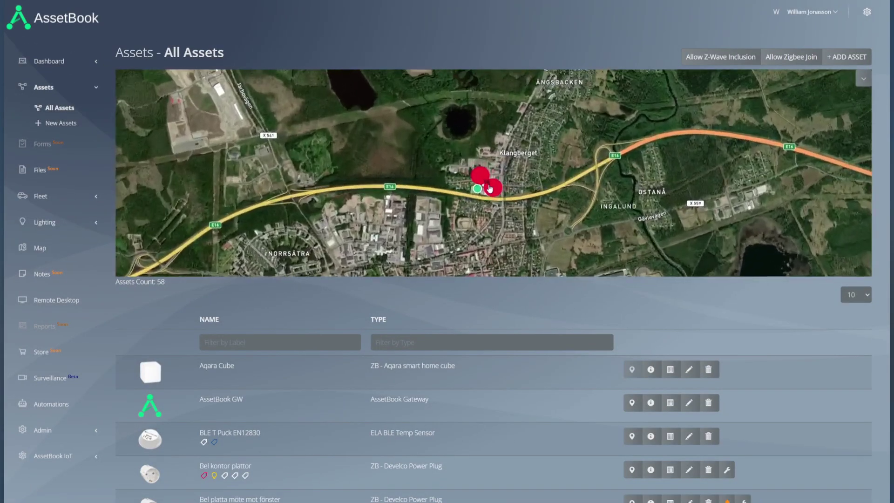
{"action": "scroll", "coordinate": [486, 187], "scroll_direction": "up", "scroll_amount": 5}
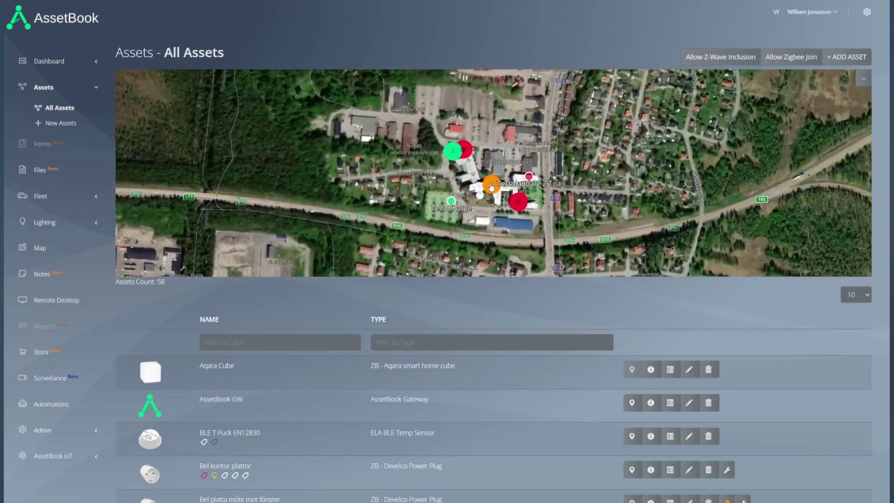
{"action": "scroll", "coordinate": [491, 186], "scroll_direction": "up", "scroll_amount": 3}
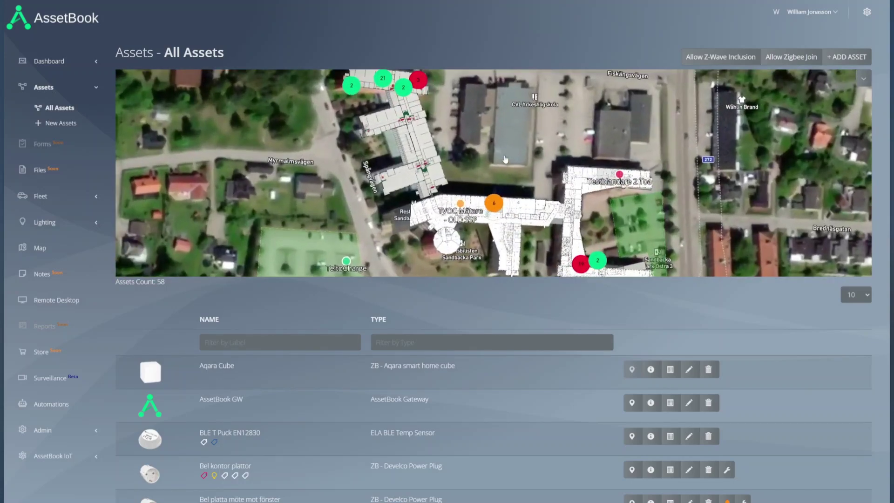
Step: Center the office floor plan and check the Office Temp sensor's details before closing them
{"action": "left_click_drag", "start_coordinate": [505, 159], "coordinate": [505, 155]}
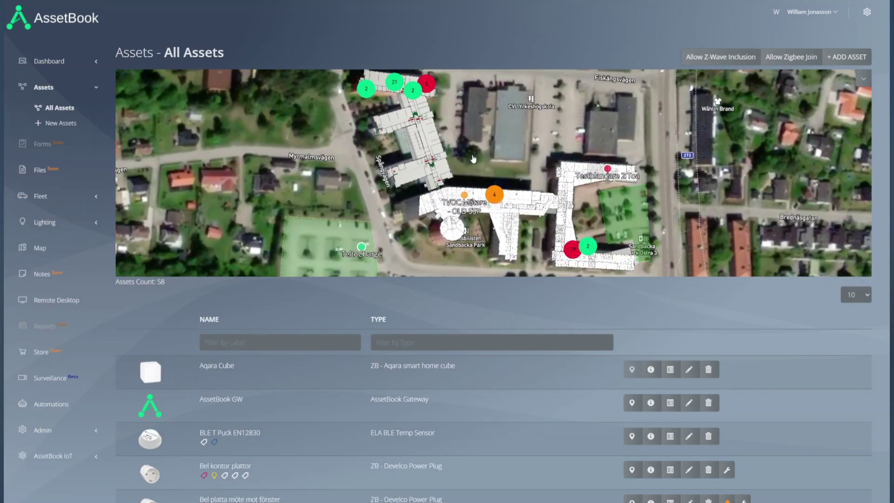
{"action": "scroll", "coordinate": [461, 145], "scroll_direction": "up", "scroll_amount": 5}
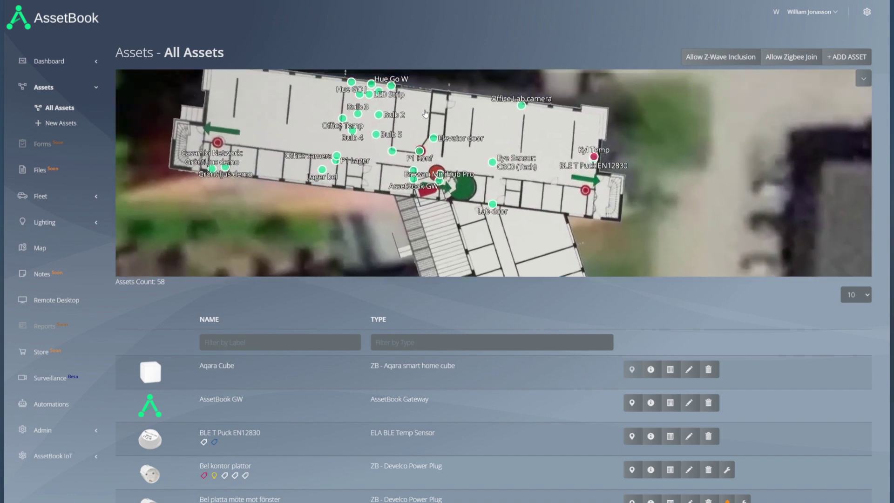
{"action": "left_click_drag", "start_coordinate": [429, 117], "coordinate": [470, 140]}
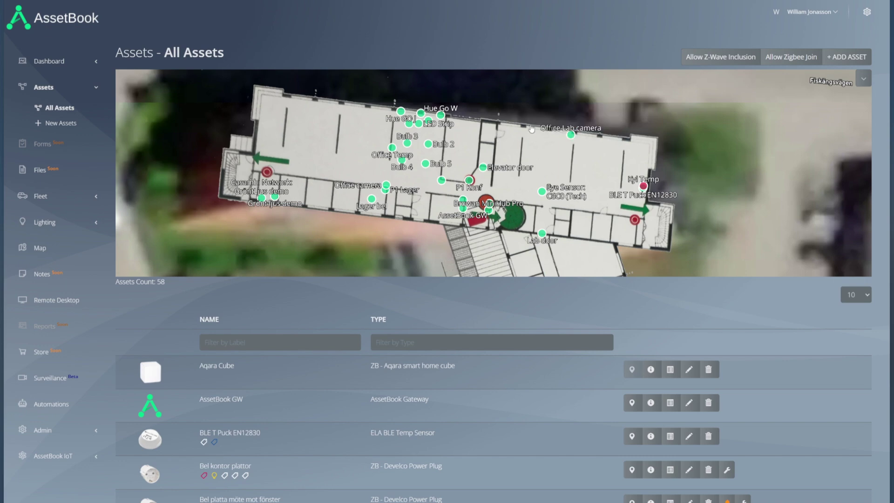
{"action": "left_click", "coordinate": [392, 149]}
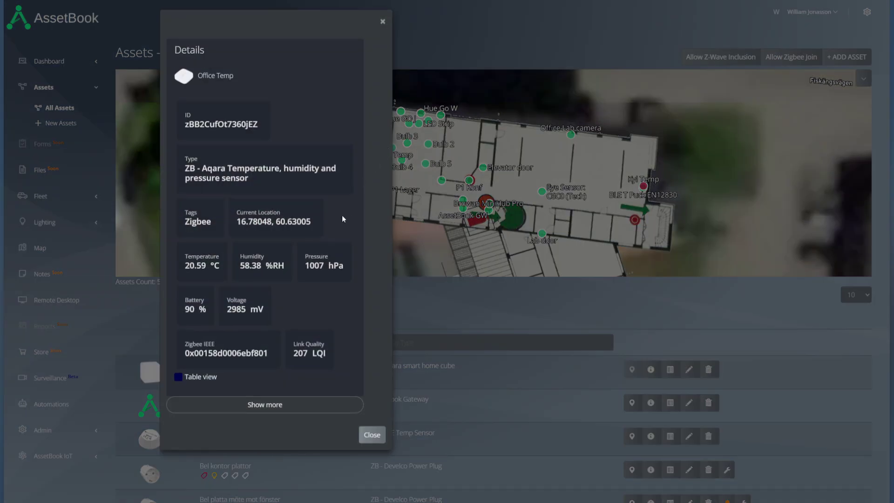
{"action": "left_click", "coordinate": [372, 434]}
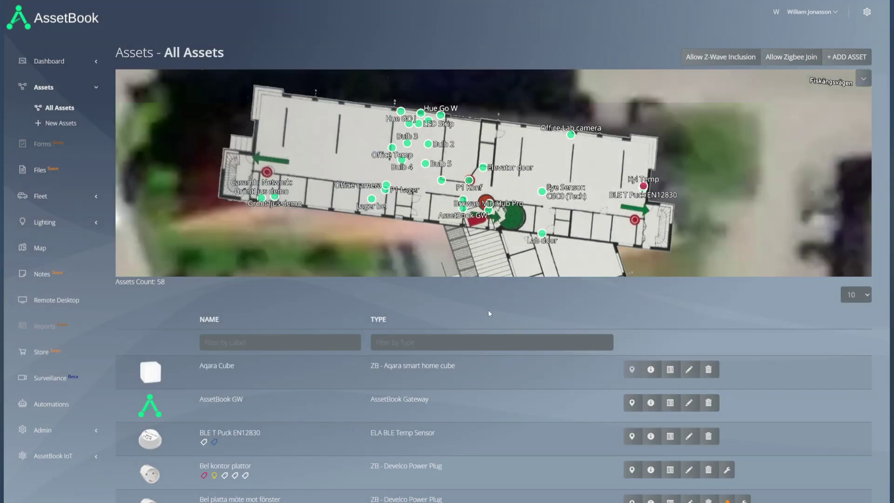
Step: Show 100 assets per page and scroll down the asset list
{"action": "scroll", "coordinate": [510, 295], "scroll_direction": "down", "scroll_amount": 5}
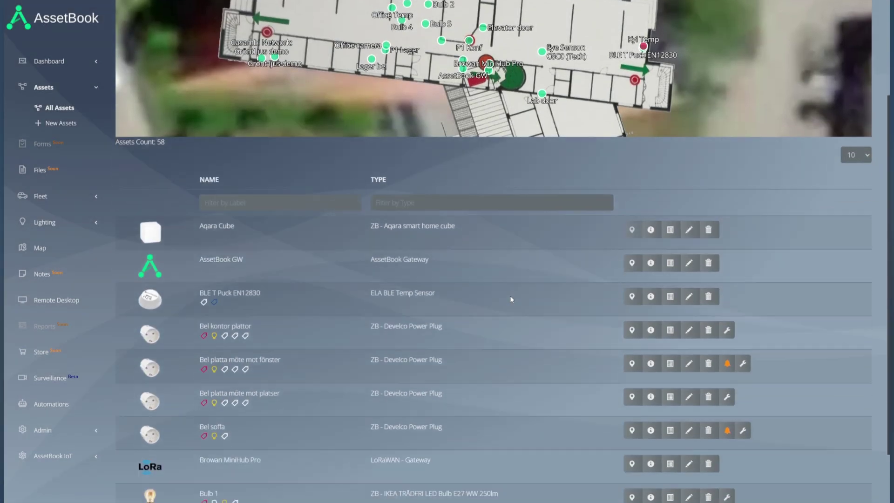
{"action": "left_click", "coordinate": [854, 69]}
{"action": "left_click", "coordinate": [855, 119]}
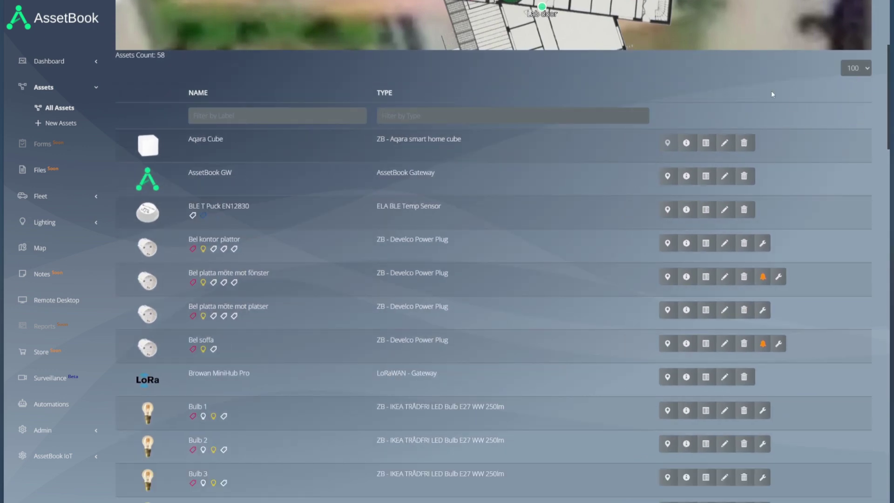
{"action": "scroll", "coordinate": [758, 91], "scroll_direction": "down", "scroll_amount": 6}
{"action": "scroll", "coordinate": [684, 97], "scroll_direction": "down", "scroll_amount": 7}
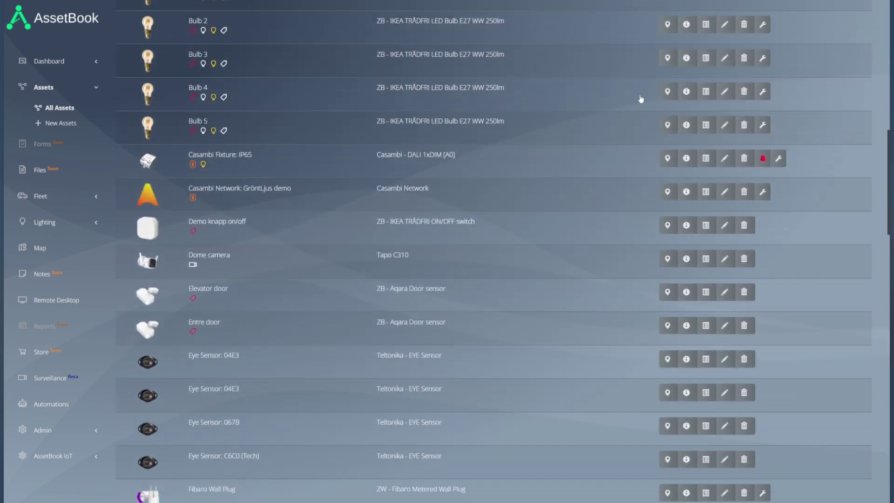
{"action": "scroll", "coordinate": [640, 98], "scroll_direction": "down", "scroll_amount": 15}
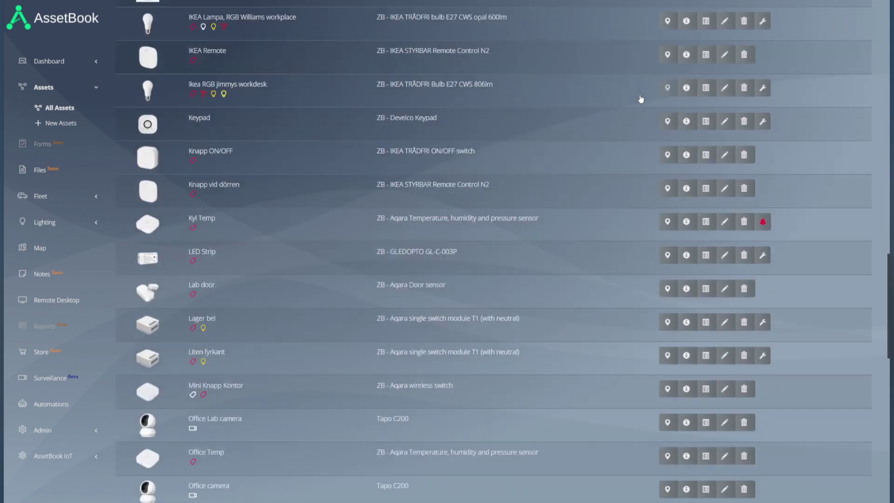
{"action": "scroll", "coordinate": [641, 98], "scroll_direction": "down", "scroll_amount": 11}
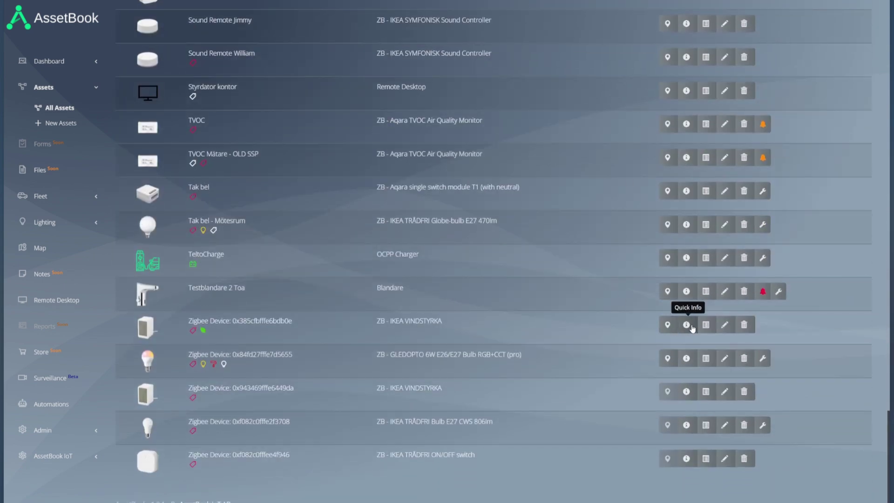
Step: Expand quick details for Zigbee Device 0x385cfbfffe6bdb0e and view, then close, its temperature chart
{"action": "left_click", "coordinate": [686, 324]}
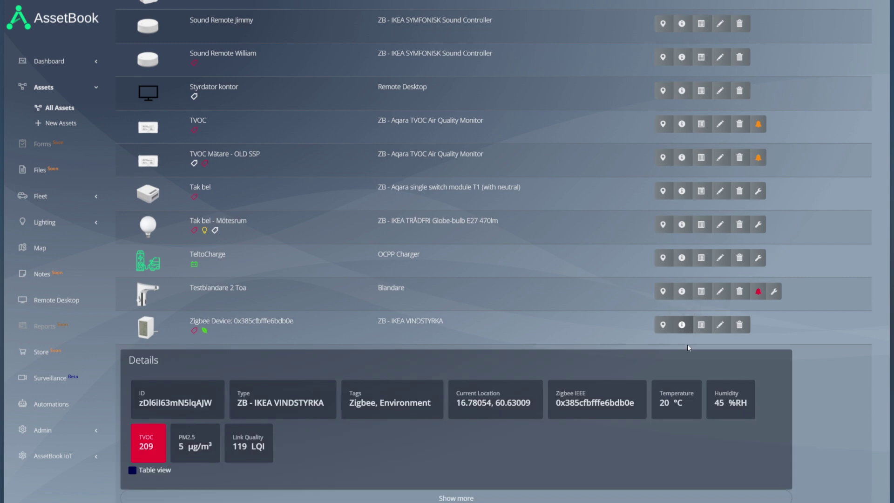
{"action": "scroll", "coordinate": [688, 346], "scroll_direction": "down", "scroll_amount": 2}
{"action": "left_click", "coordinate": [669, 311]}
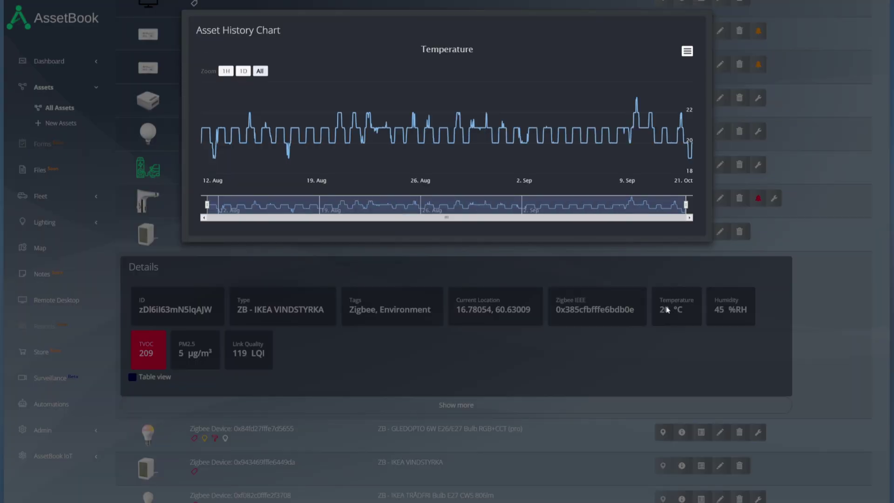
{"action": "left_click", "coordinate": [687, 51]}
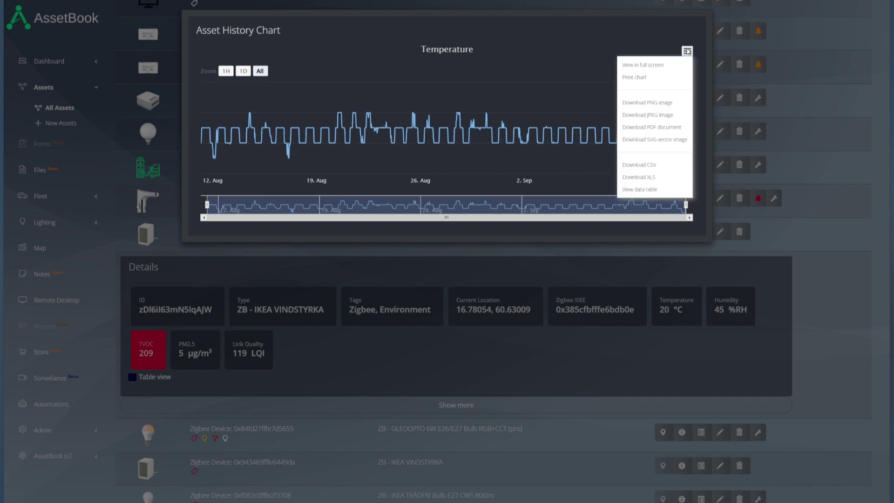
{"action": "left_click", "coordinate": [724, 53]}
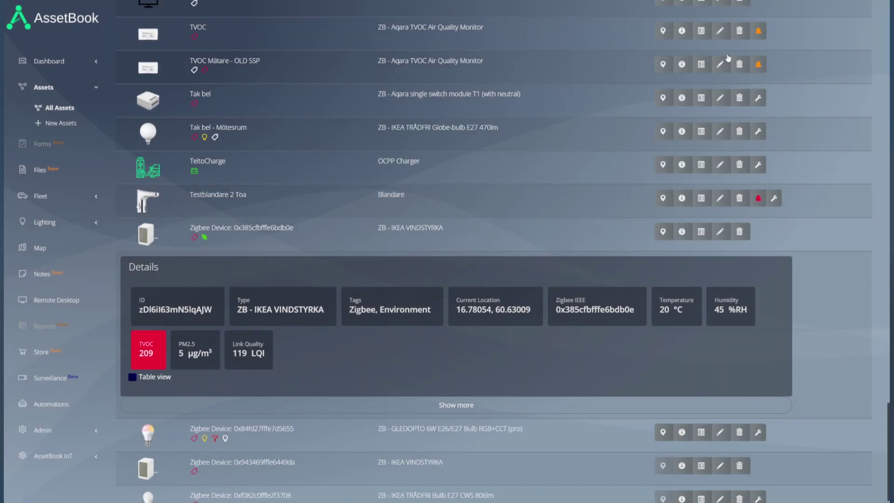
Step: Open the Zigbee device's full page, chart its TVOC history, and cancel the Humidity alarm override edit
{"action": "left_click", "coordinate": [502, 405]}
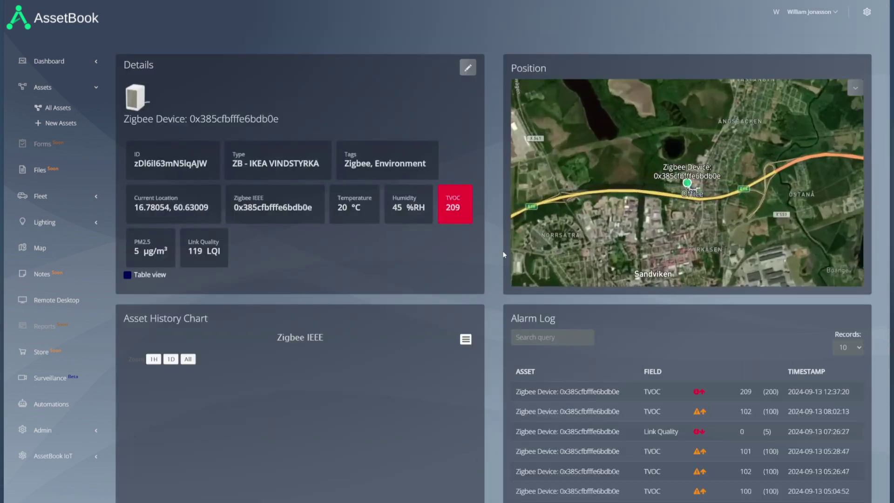
{"action": "left_click", "coordinate": [453, 207]}
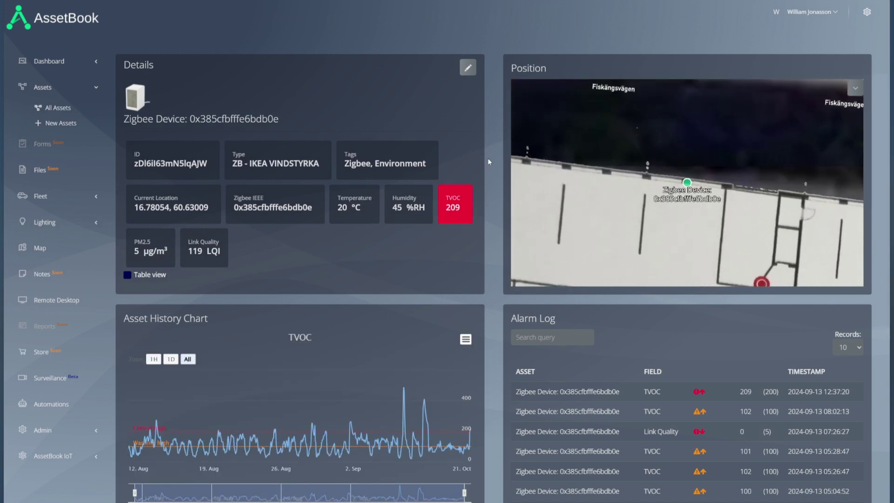
{"action": "left_click", "coordinate": [467, 68]}
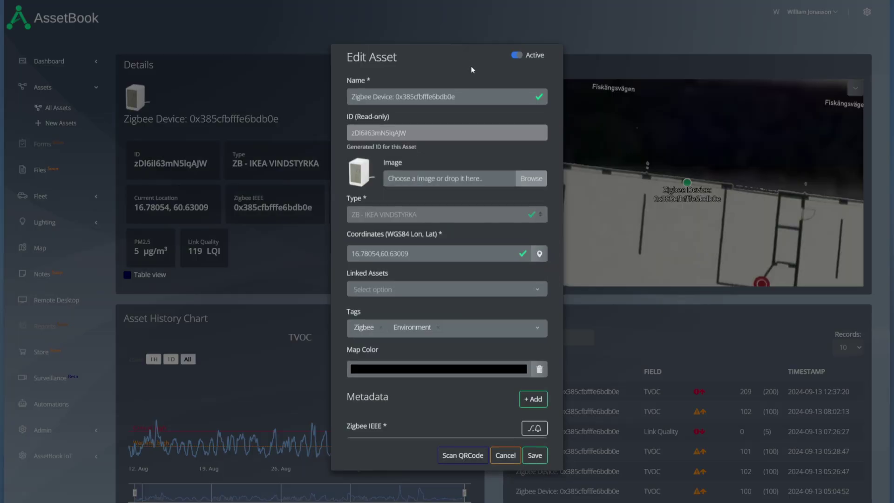
{"action": "scroll", "coordinate": [464, 100], "scroll_direction": "down", "scroll_amount": 4}
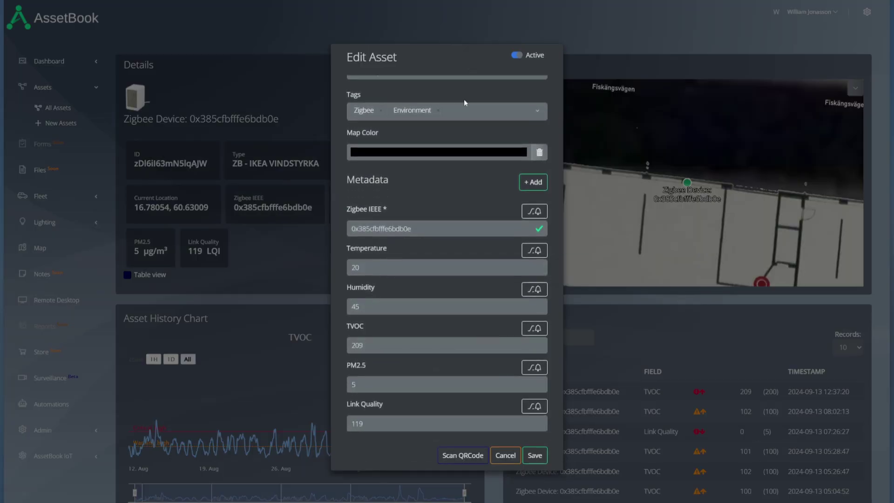
{"action": "left_click", "coordinate": [534, 289]}
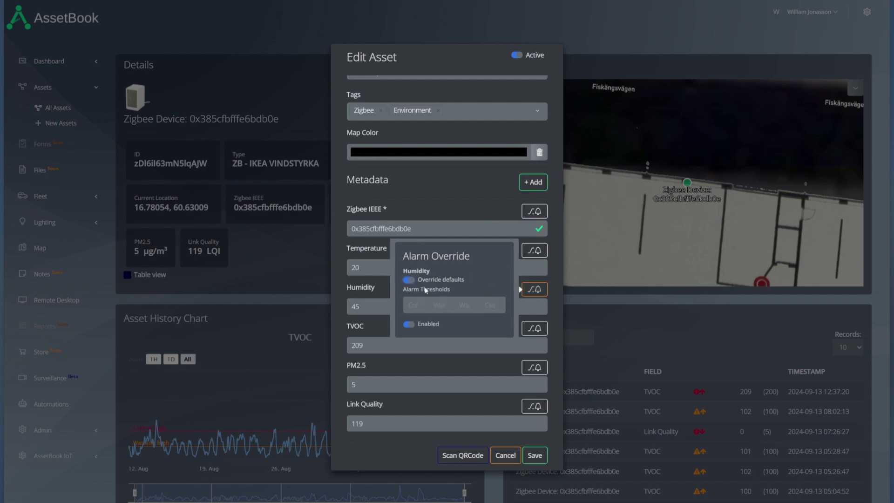
{"action": "left_click", "coordinate": [506, 455]}
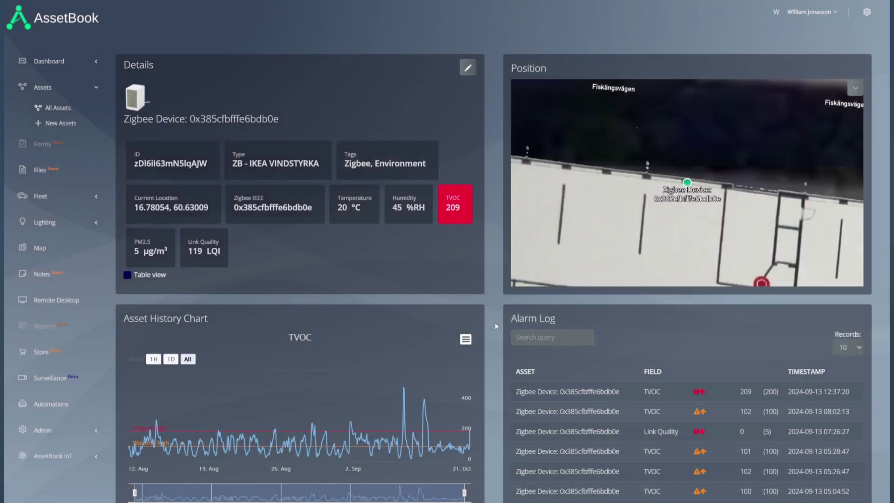
Step: Return to All Assets and look at the Pressure chart's export and download options
{"action": "left_click", "coordinate": [69, 108]}
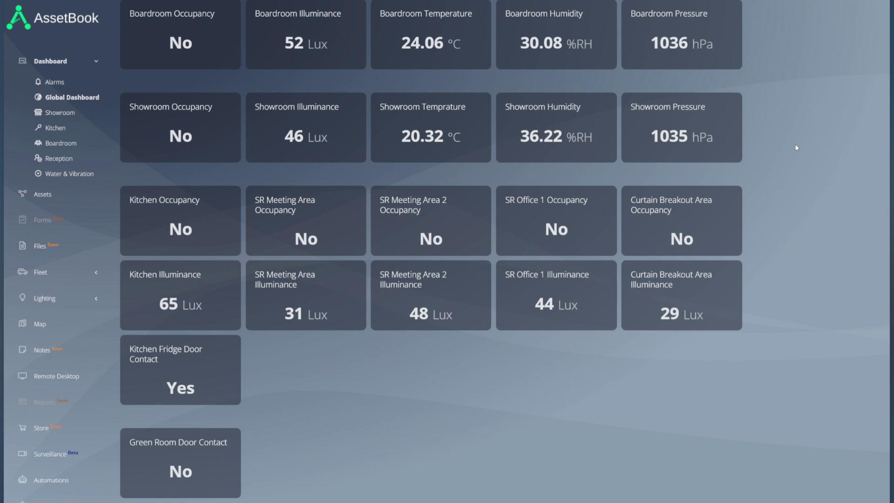
{"action": "scroll", "coordinate": [795, 147], "scroll_direction": "down", "scroll_amount": 15}
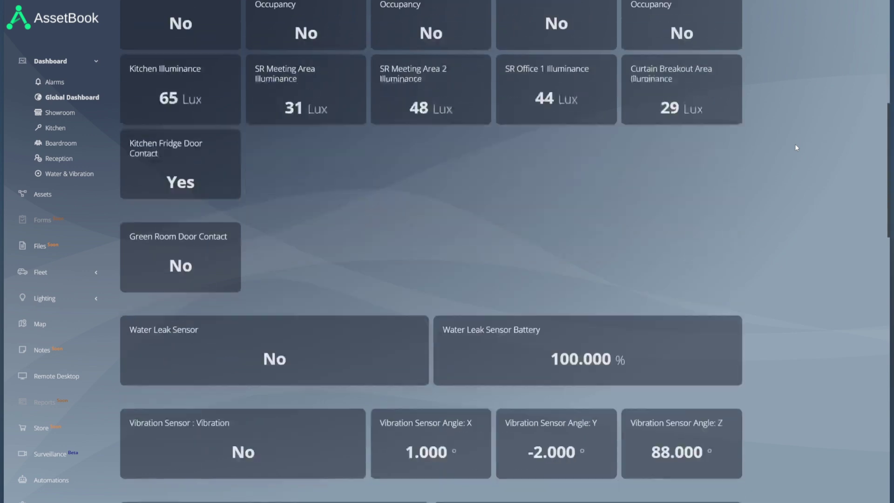
{"action": "scroll", "coordinate": [794, 144], "scroll_direction": "down", "scroll_amount": 3}
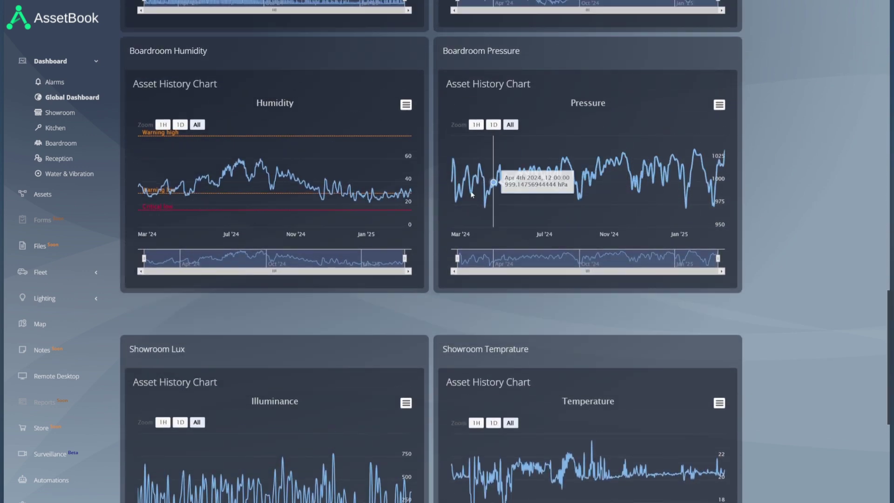
{"action": "left_click", "coordinate": [719, 104]}
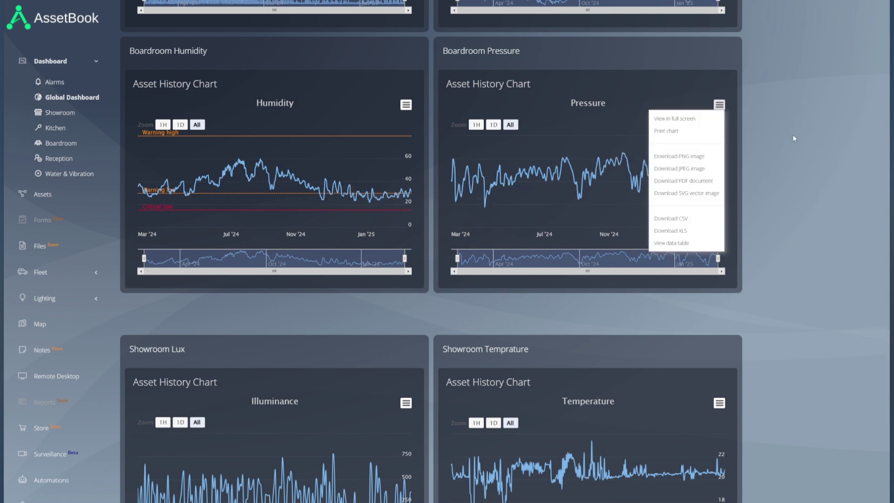
Step: Zoom the Temperature chart to mid-November through December 2024 and open the Boardroom dashboard
{"action": "scroll", "coordinate": [794, 139], "scroll_direction": "down", "scroll_amount": 7}
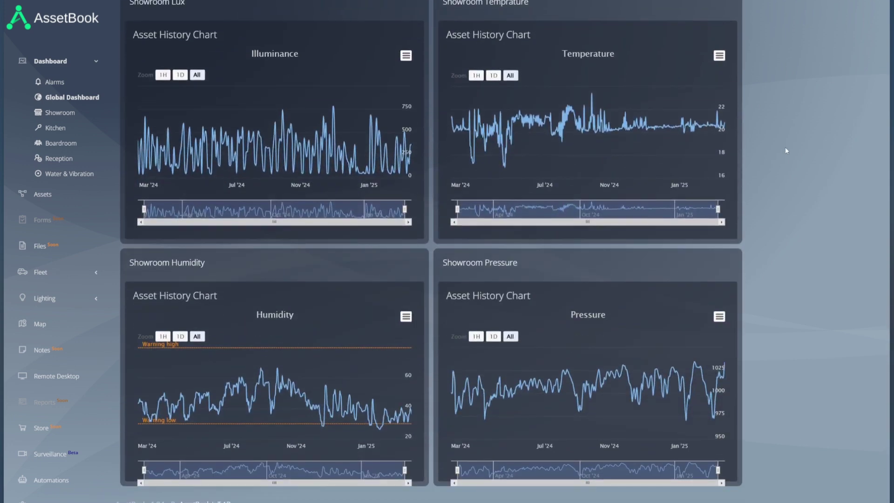
{"action": "left_click_drag", "start_coordinate": [675, 153], "coordinate": [590, 156]}
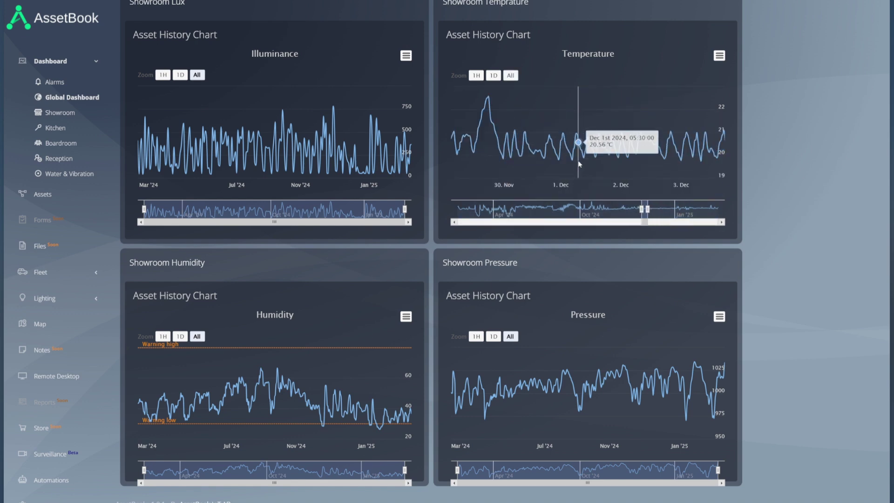
{"action": "left_click", "coordinate": [68, 144]}
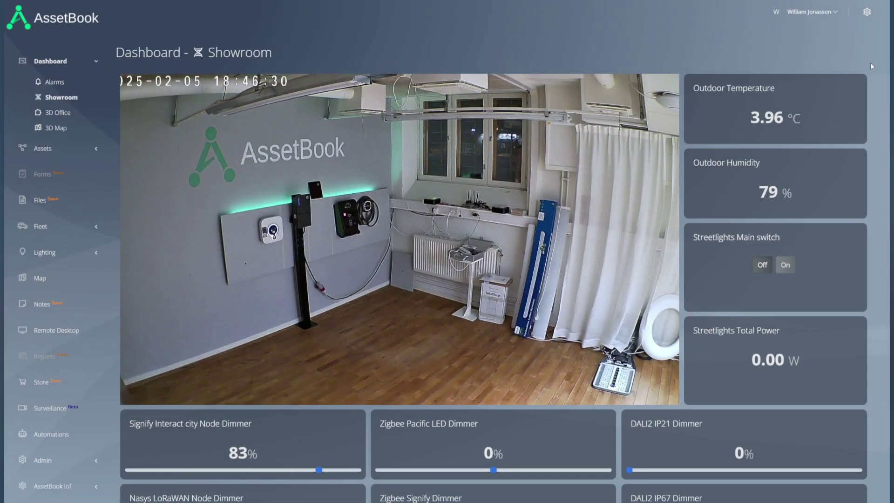
Step: Try the DALI2 IP67 and IP21 dimmer levels, then turn both down to 0%
{"action": "scroll", "coordinate": [812, 415], "scroll_direction": "down", "scroll_amount": 1}
{"action": "left_click", "coordinate": [859, 498]}
{"action": "left_click", "coordinate": [742, 423]}
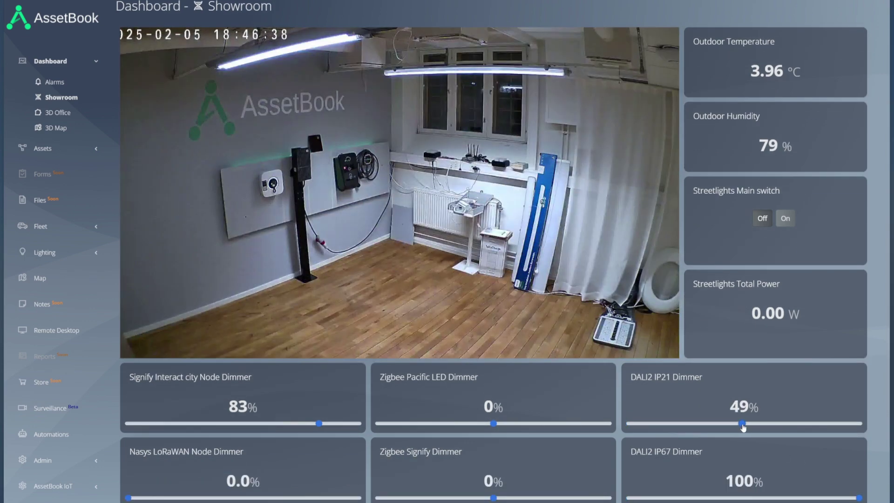
{"action": "left_click", "coordinate": [629, 423]}
{"action": "left_click", "coordinate": [629, 497]}
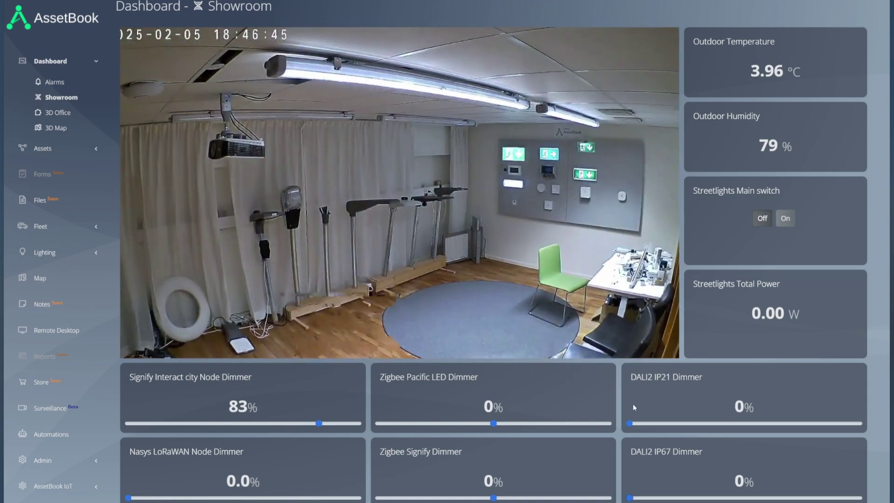
Step: Set the Zigbee Signify dimmer to 51%, Pacific LED to 0%, and toggle the streetlights on then off
{"action": "left_click", "coordinate": [608, 424]}
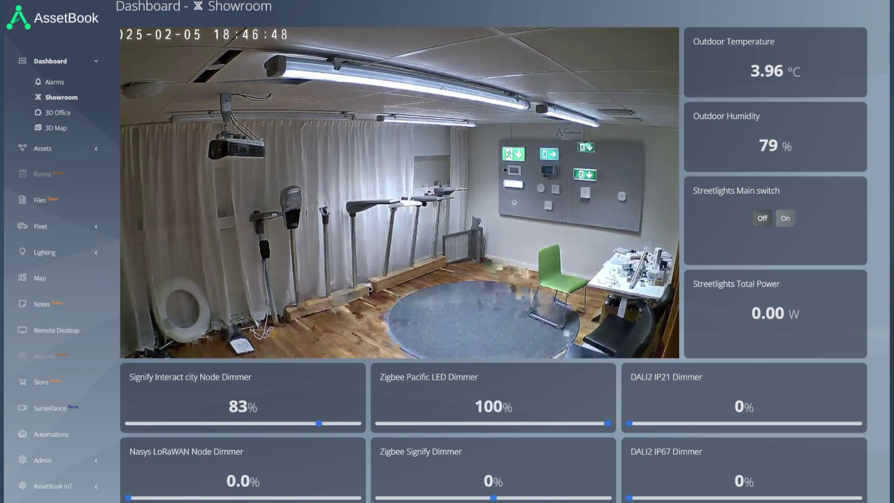
{"action": "left_click", "coordinate": [496, 498]}
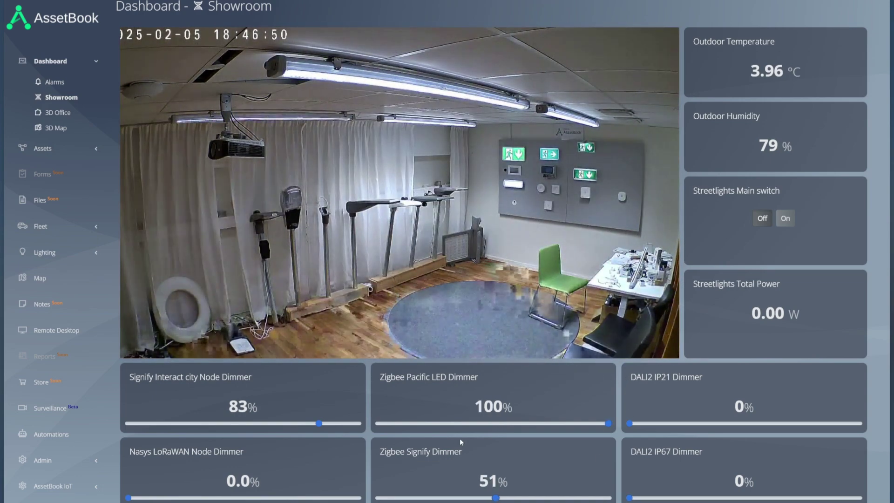
{"action": "left_click", "coordinate": [417, 423]}
{"action": "left_click", "coordinate": [379, 423]}
{"action": "left_click", "coordinate": [785, 218]}
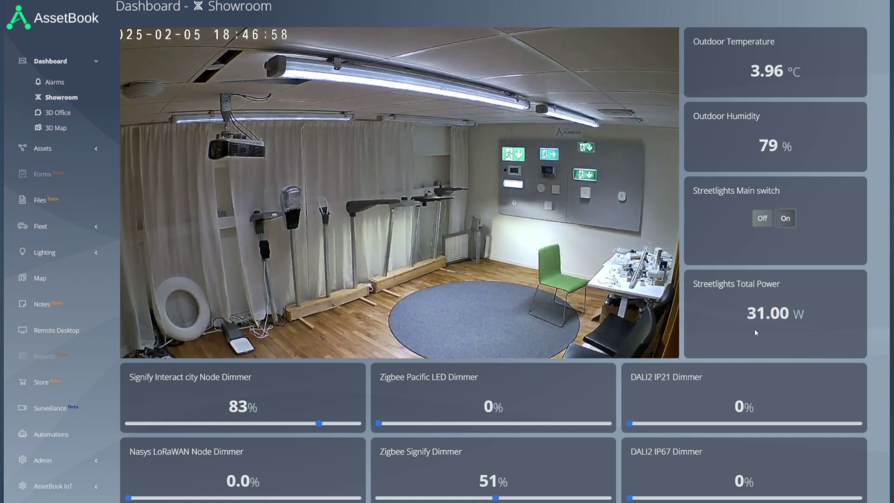
{"action": "left_click", "coordinate": [762, 218]}
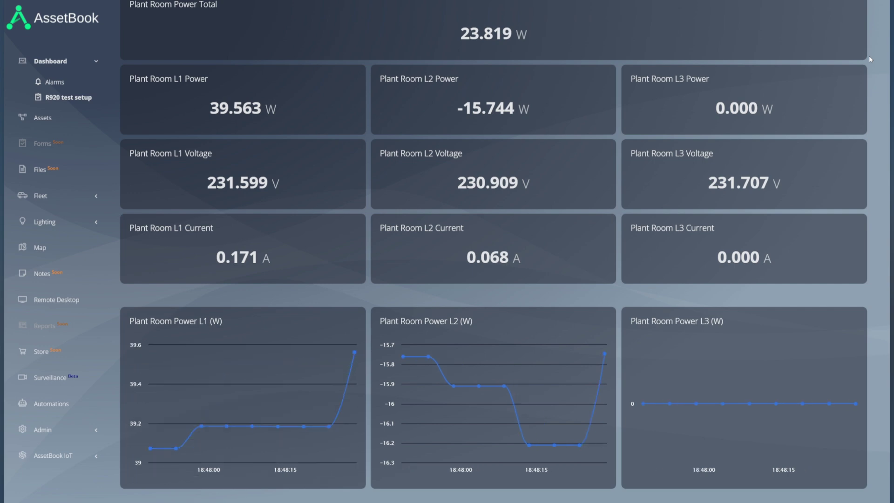
Step: Zoom the Energy Meter Power chart into roughly 14:10–14:28
{"action": "scroll", "coordinate": [868, 55], "scroll_direction": "down", "scroll_amount": 8}
{"action": "scroll", "coordinate": [869, 55], "scroll_direction": "up", "scroll_amount": 2}
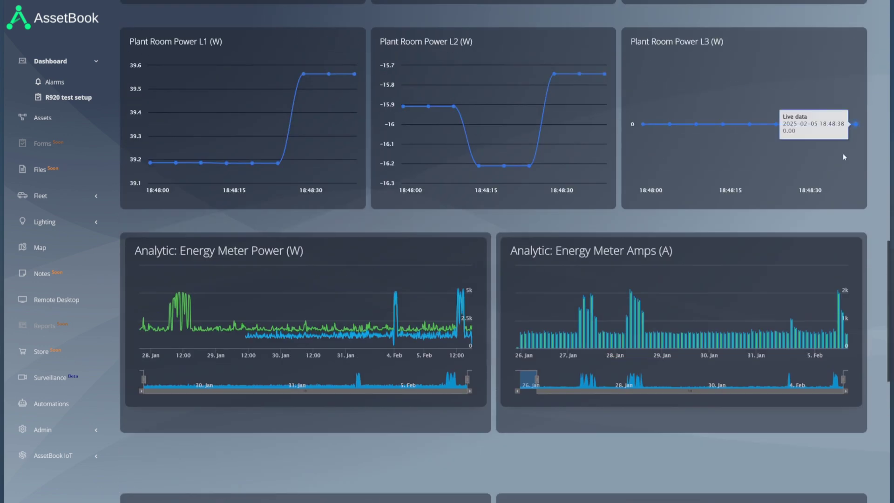
{"action": "left_click_drag", "start_coordinate": [446, 326], "coordinate": [491, 345]}
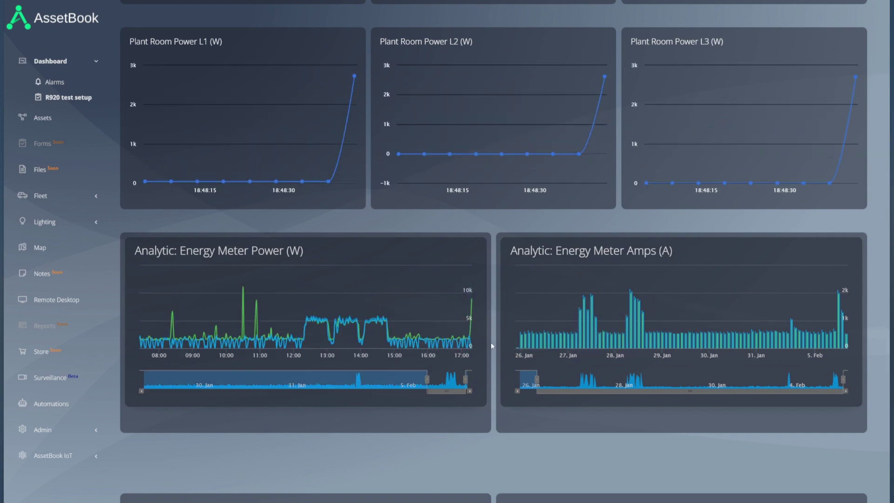
{"action": "mouse_move", "coordinate": [377, 348]}
{"action": "scroll", "coordinate": [377, 348], "scroll_direction": "up", "scroll_amount": 4}
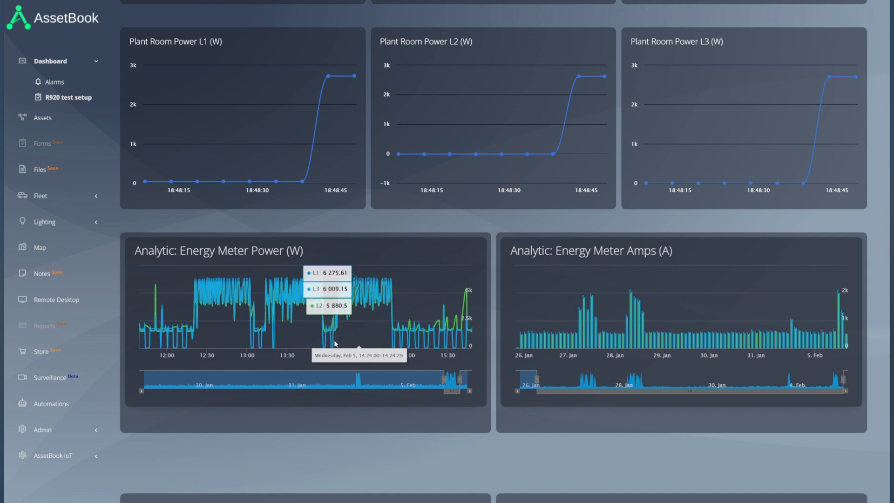
{"action": "scroll", "coordinate": [350, 338], "scroll_direction": "up", "scroll_amount": 5}
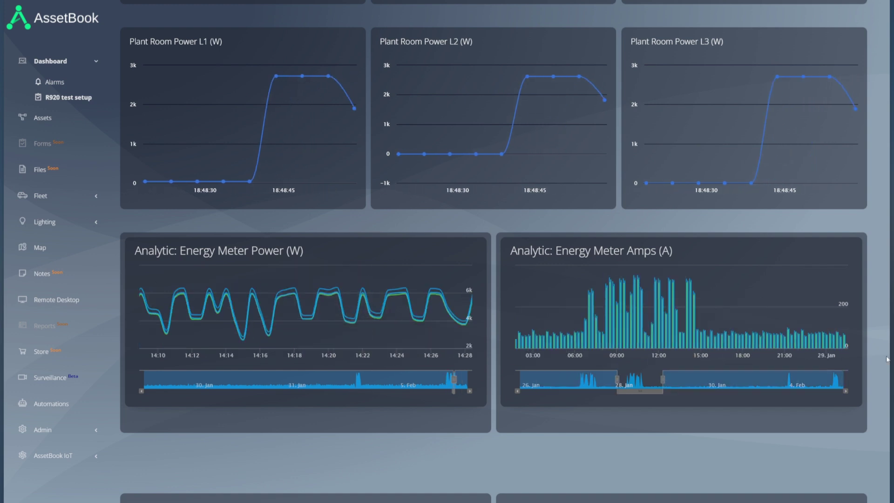
{"action": "scroll", "coordinate": [859, 418], "scroll_direction": "down", "scroll_amount": 9}
{"action": "scroll", "coordinate": [859, 418], "scroll_direction": "down", "scroll_amount": 2}
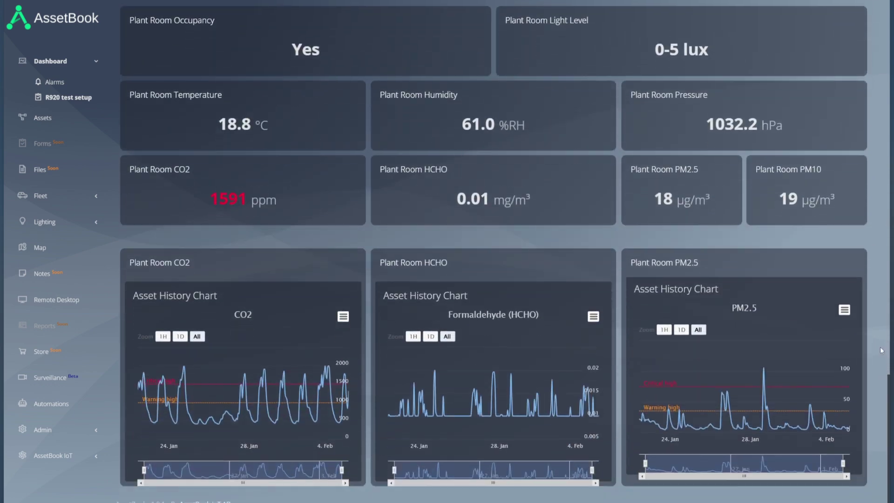
Step: Enlarge the CO2 chart, view the 1D then All history, close it, and go to Alarms
{"action": "left_click", "coordinate": [235, 200]}
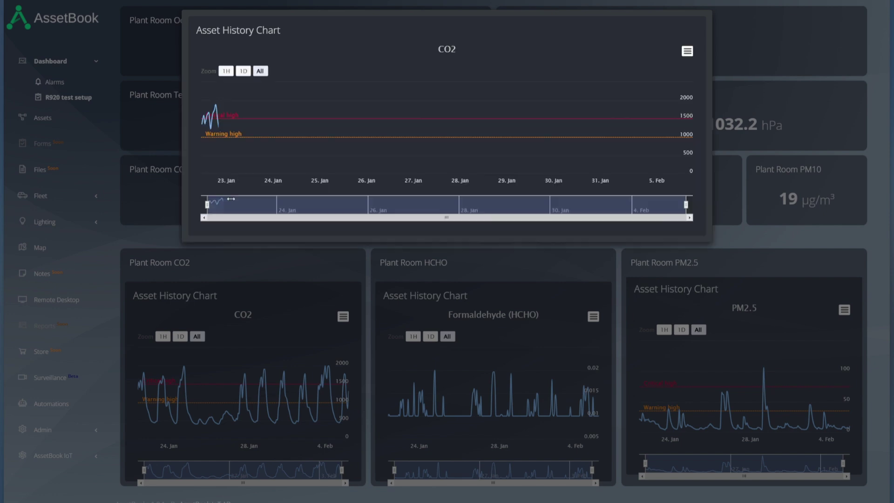
{"action": "left_click", "coordinate": [243, 71]}
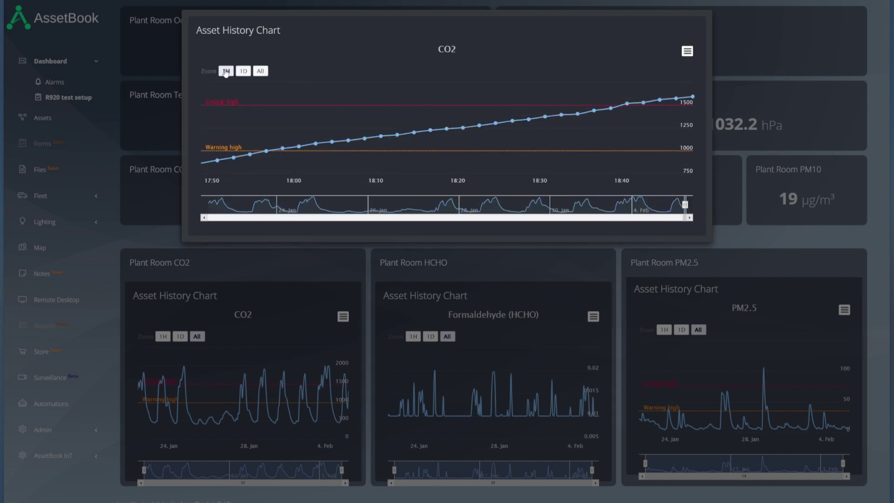
{"action": "left_click", "coordinate": [260, 71]}
{"action": "left_click", "coordinate": [165, 94]}
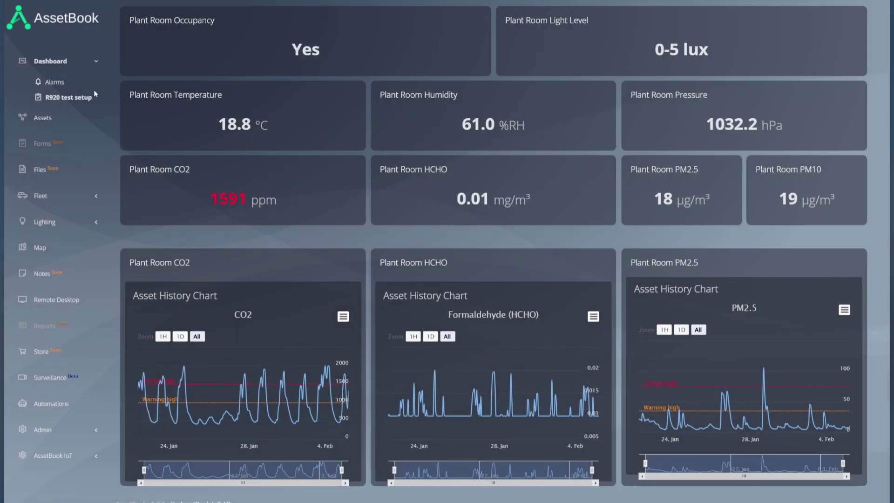
{"action": "left_click", "coordinate": [75, 83]}
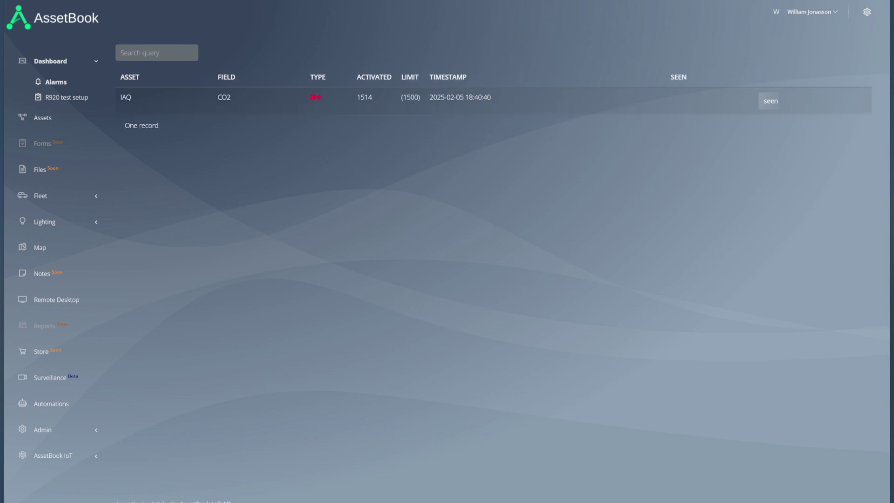
Step: Mark the IAQ CO2 alarm (1514 against a 1500 limit) as seen and open the IAQ sensor page
{"action": "left_click", "coordinate": [772, 104]}
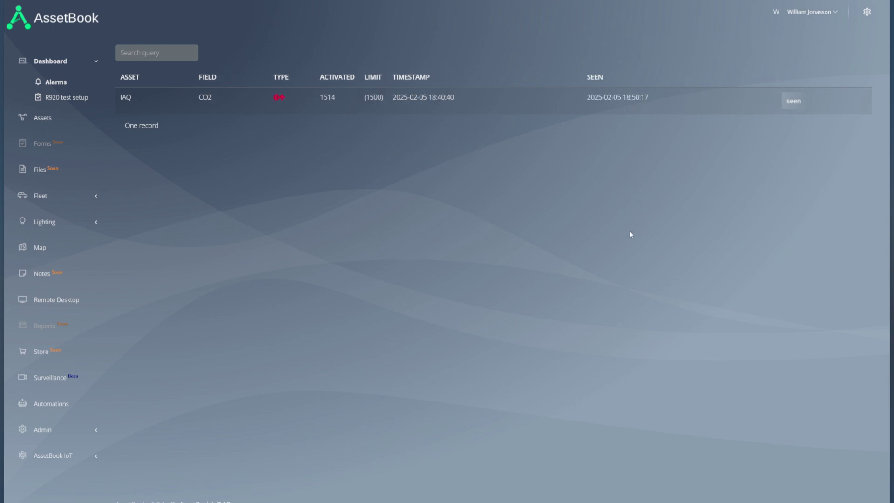
{"action": "mouse_move", "coordinate": [278, 103]}
{"action": "left_click", "coordinate": [127, 97]}
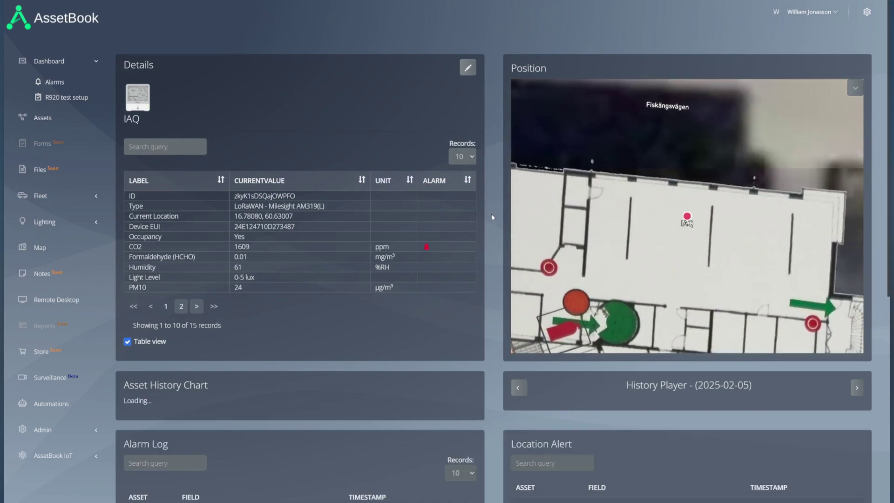
Step: Untick Table view so the IAQ readings appear as tiles
{"action": "scroll", "coordinate": [165, 296], "scroll_direction": "down", "scroll_amount": 1}
{"action": "left_click", "coordinate": [165, 296]}
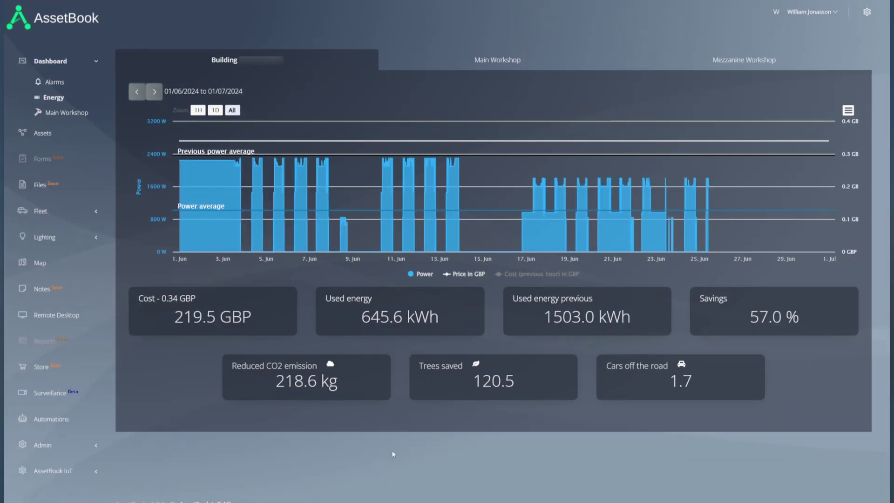
Step: Zoom the June 2024 power chart to about 15–20 June, check its export options, then reset to the whole month
{"action": "mouse_move", "coordinate": [211, 216]}
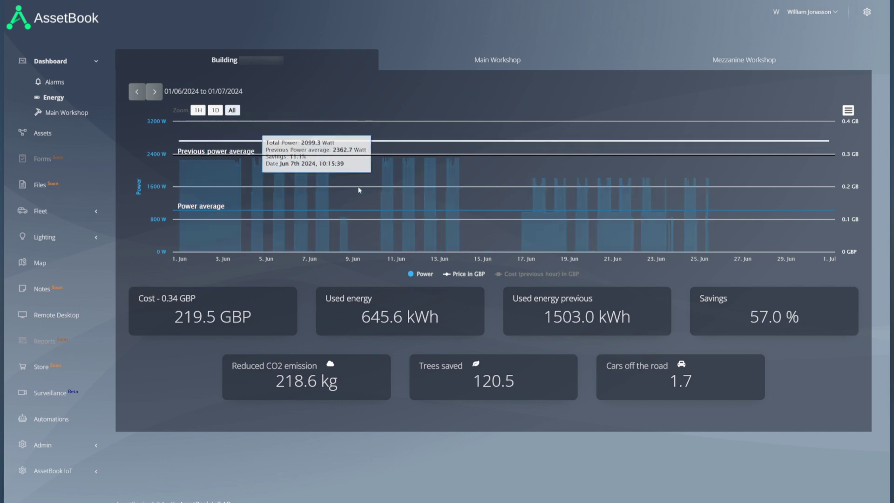
{"action": "left_click_drag", "start_coordinate": [497, 191], "coordinate": [605, 201]}
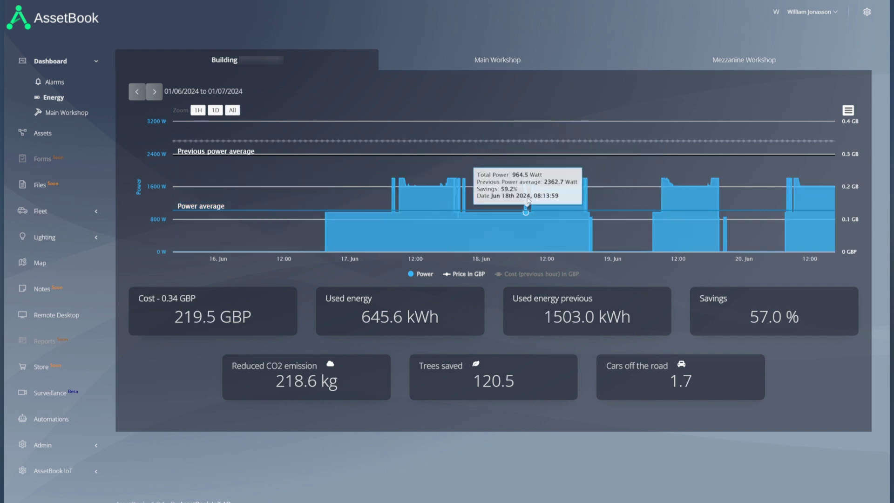
{"action": "left_click", "coordinate": [848, 110]}
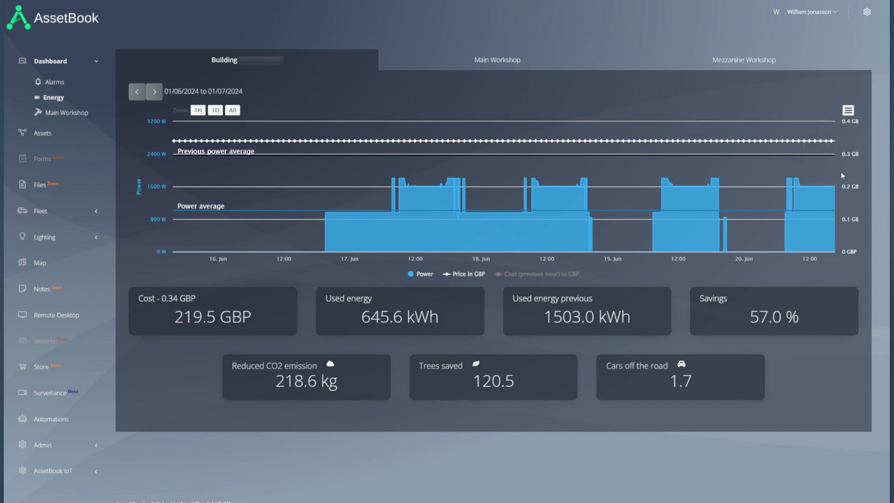
{"action": "mouse_move", "coordinate": [684, 380]}
{"action": "mouse_move", "coordinate": [496, 381]}
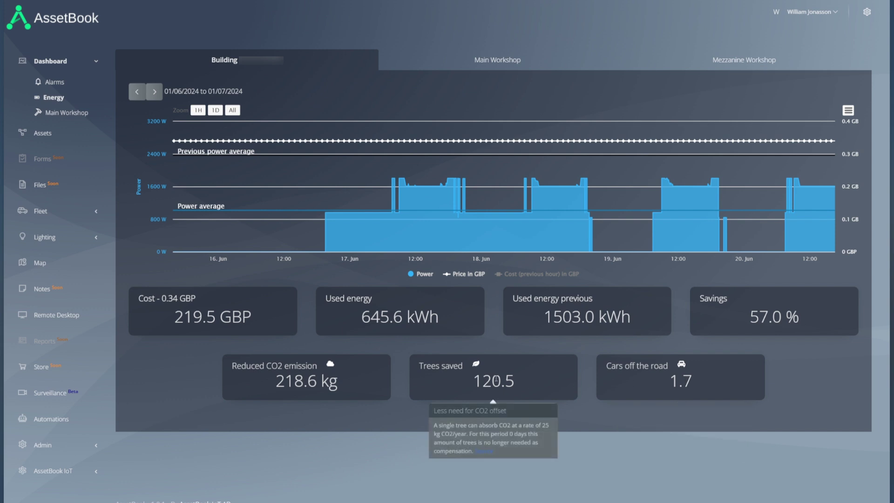
{"action": "mouse_move", "coordinate": [306, 381]}
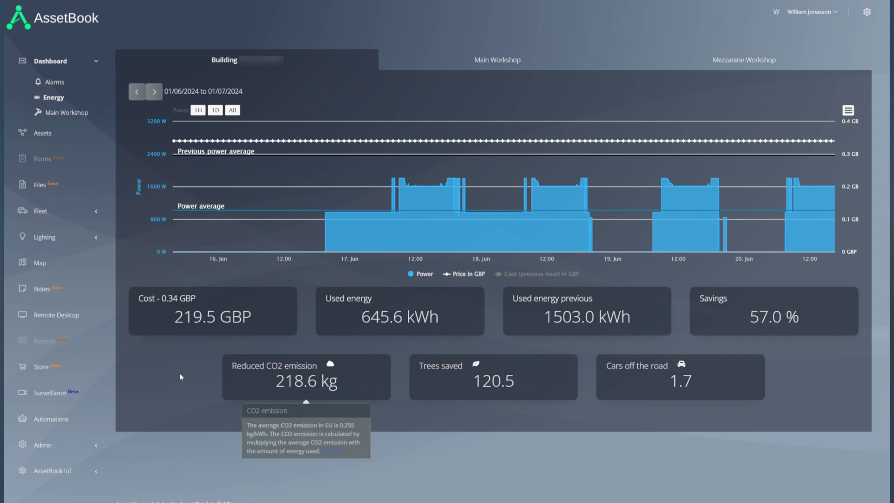
{"action": "left_click", "coordinate": [232, 110]}
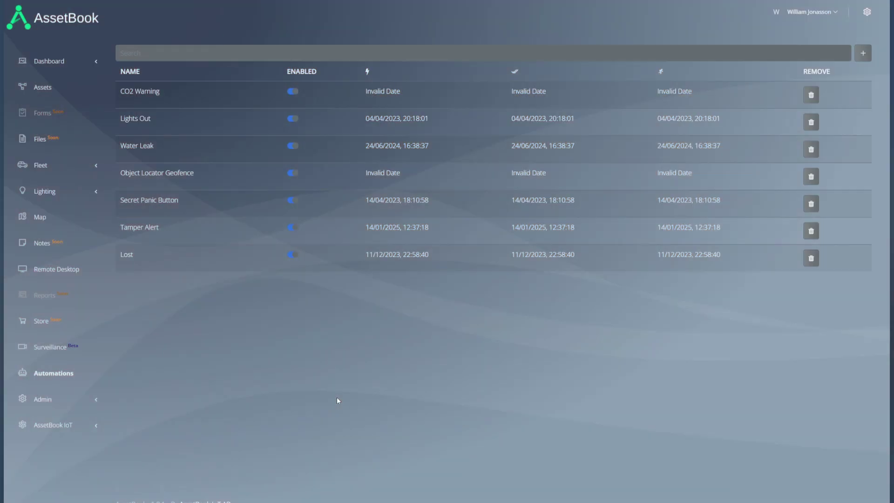
Step: Start a new automation and browse the sun, variable and alarm trigger types
{"action": "left_click", "coordinate": [862, 52]}
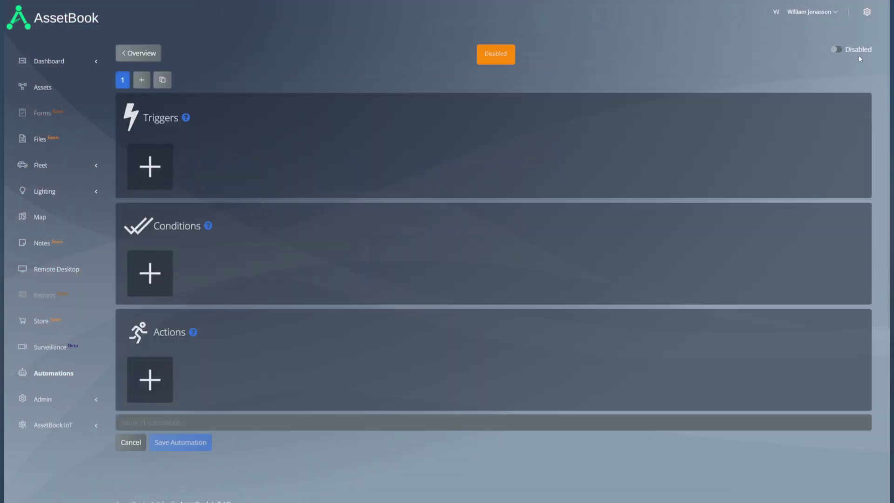
{"action": "left_click", "coordinate": [158, 170]}
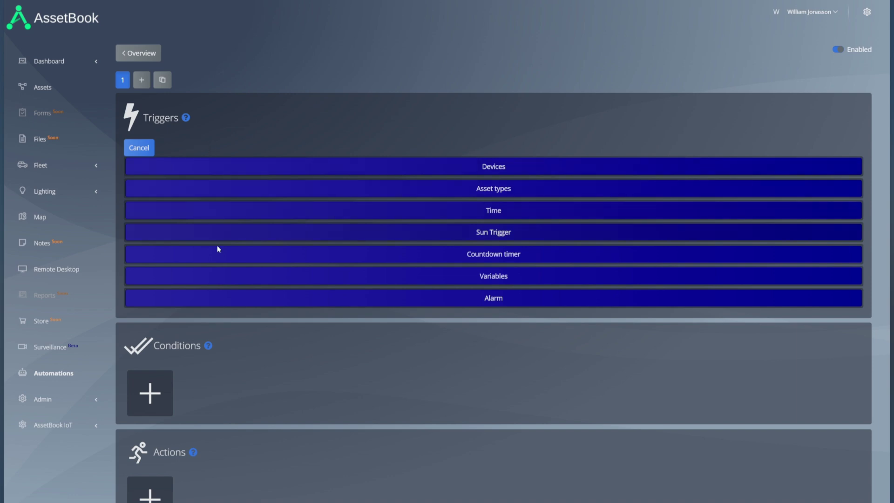
{"action": "left_click", "coordinate": [228, 236]}
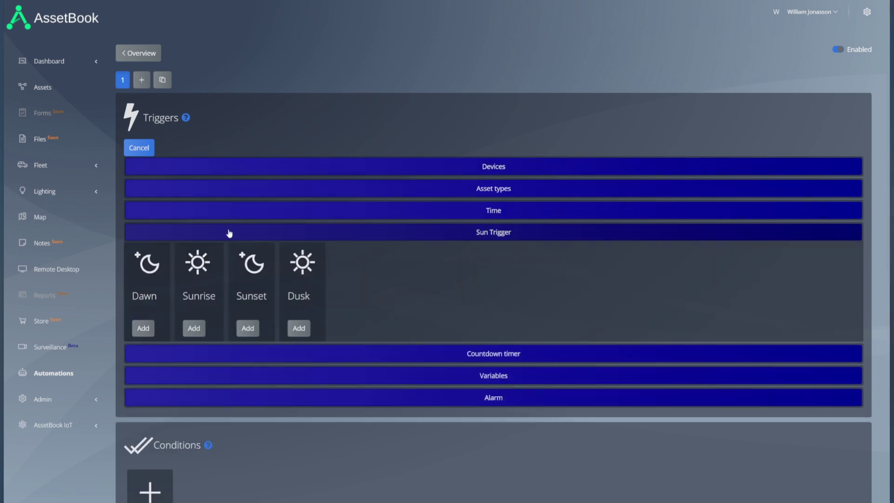
{"action": "left_click", "coordinate": [225, 375]}
{"action": "left_click", "coordinate": [222, 374]}
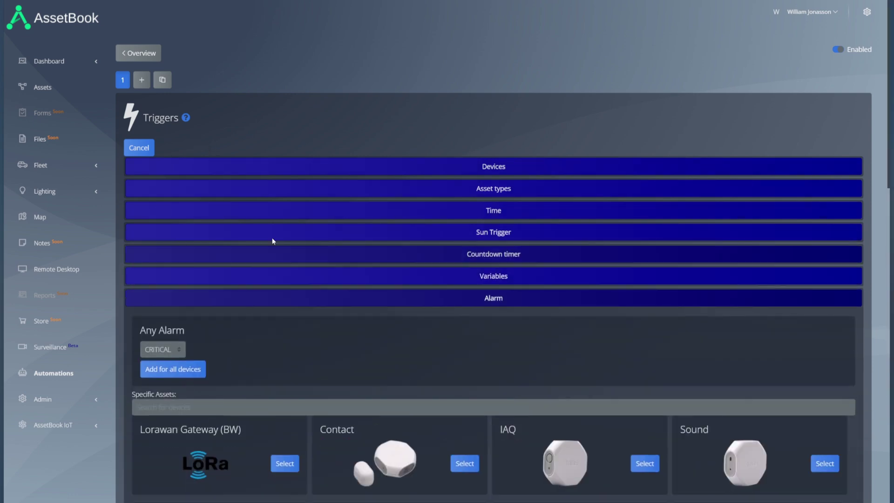
Step: Choose the IAQ sensor's Temperature reading as the device trigger
{"action": "left_click", "coordinate": [286, 170]}
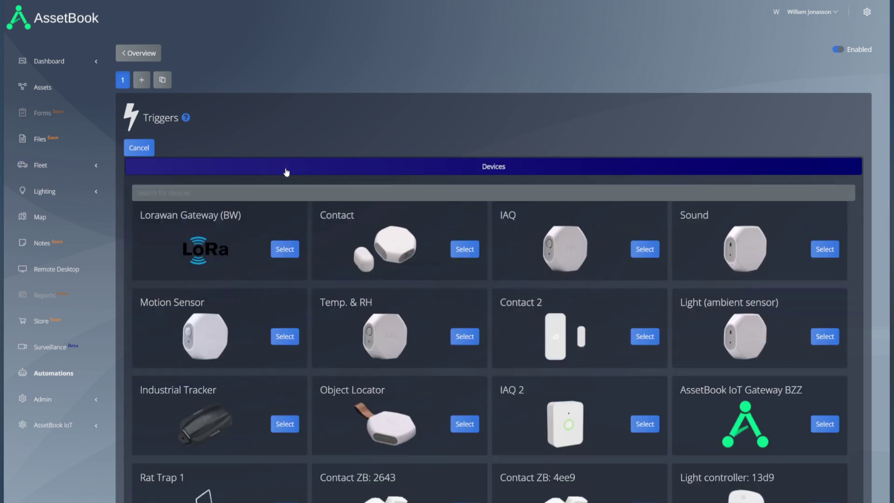
{"action": "left_click", "coordinate": [642, 249]}
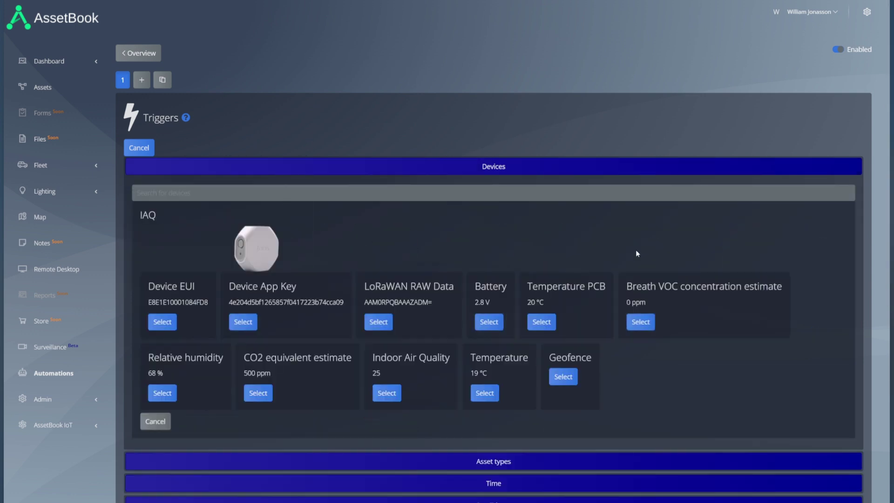
{"action": "left_click", "coordinate": [484, 392]}
Step: Add a device condition requiring the IAQ sensor's temperature to be under 50 °C
{"action": "left_click", "coordinate": [158, 346]}
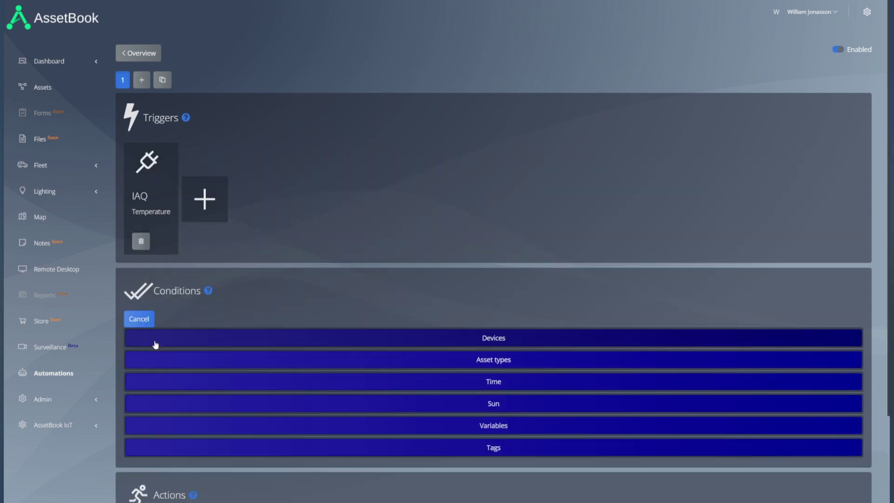
{"action": "scroll", "coordinate": [153, 345], "scroll_direction": "down", "scroll_amount": 1}
{"action": "left_click", "coordinate": [260, 292]}
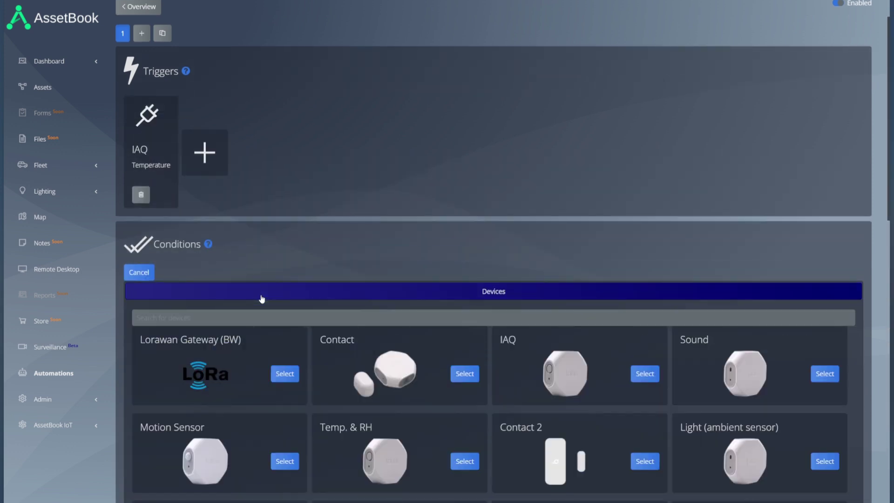
{"action": "left_click", "coordinate": [643, 371]}
{"action": "scroll", "coordinate": [500, 479], "scroll_direction": "down", "scroll_amount": 1}
{"action": "left_click", "coordinate": [490, 474]}
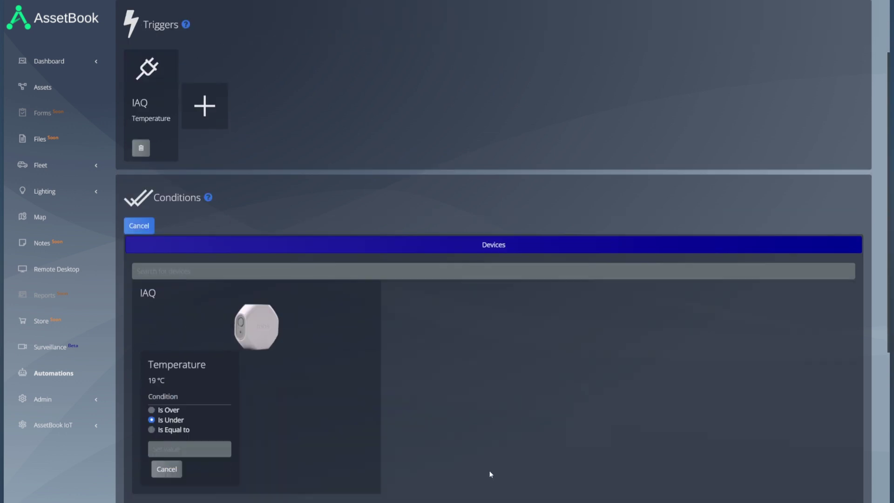
{"action": "scroll", "coordinate": [451, 448], "scroll_direction": "down", "scroll_amount": 1}
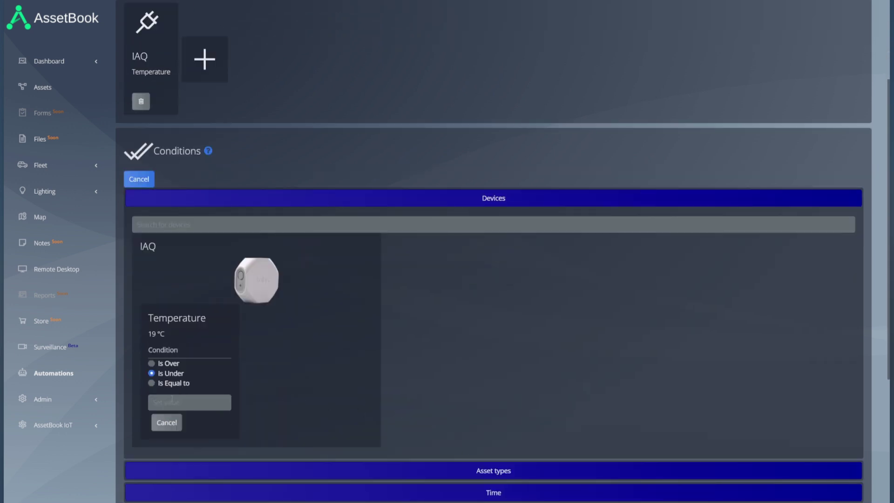
{"action": "type", "text": "50"}
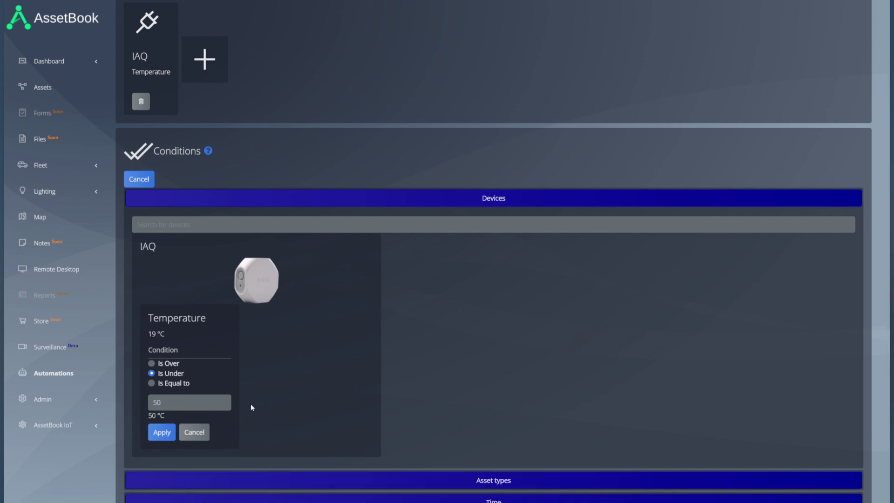
{"action": "left_click", "coordinate": [153, 432]}
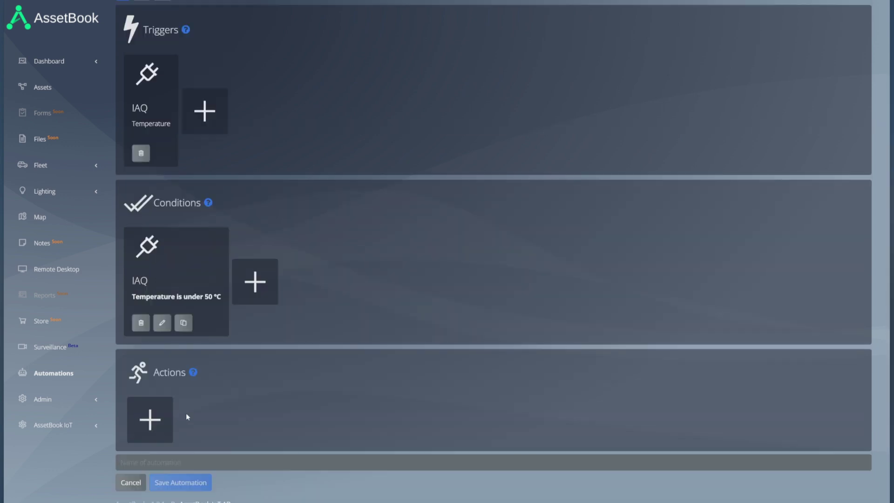
Step: Start an action and try a message to the Tenant Admin, switching from SMS to mail
{"action": "left_click", "coordinate": [154, 421]}
{"action": "scroll", "coordinate": [176, 421], "scroll_direction": "down", "scroll_amount": 1}
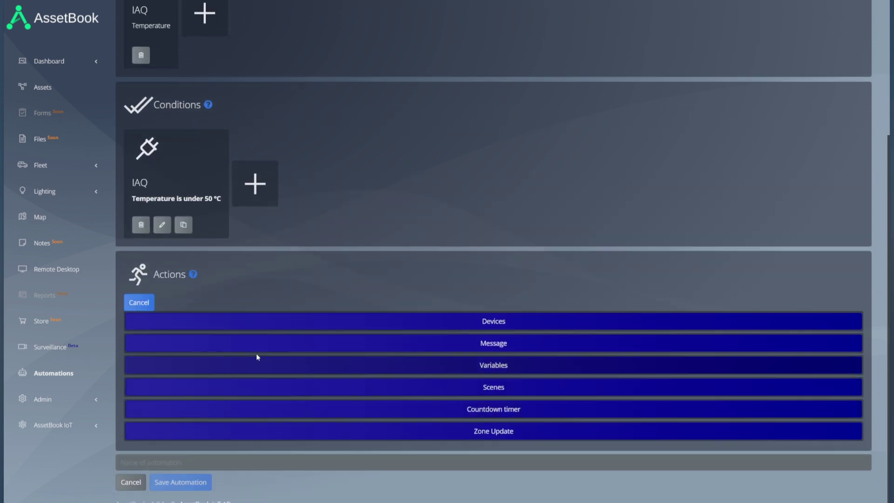
{"action": "left_click", "coordinate": [305, 344]}
{"action": "scroll", "coordinate": [224, 342], "scroll_direction": "down", "scroll_amount": 1}
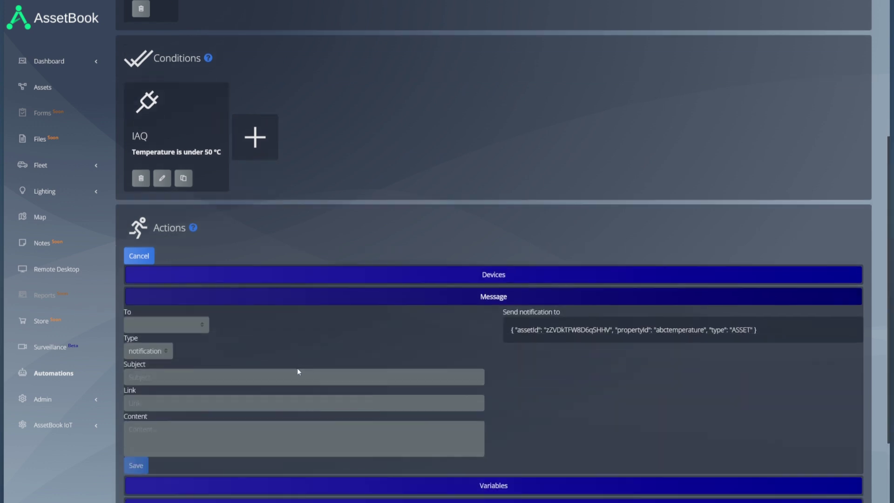
{"action": "left_click", "coordinate": [194, 325]}
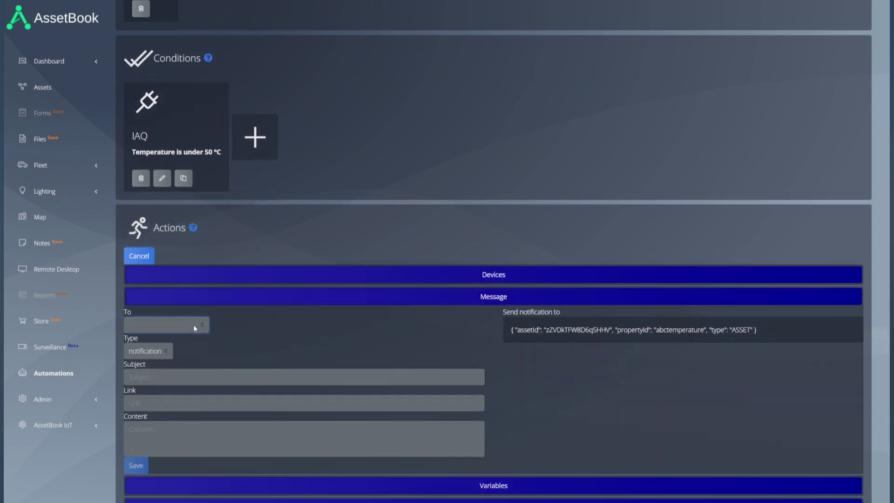
{"action": "left_click", "coordinate": [158, 371]}
{"action": "left_click", "coordinate": [146, 376]}
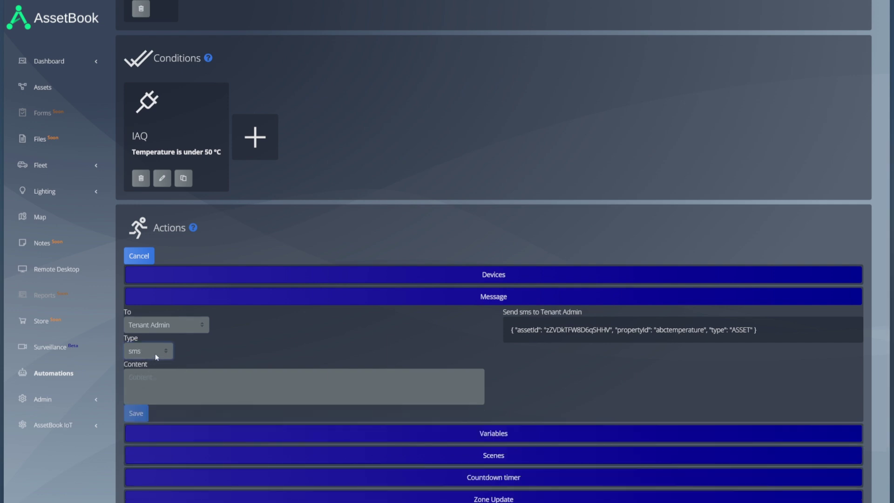
{"action": "left_click", "coordinate": [157, 368]}
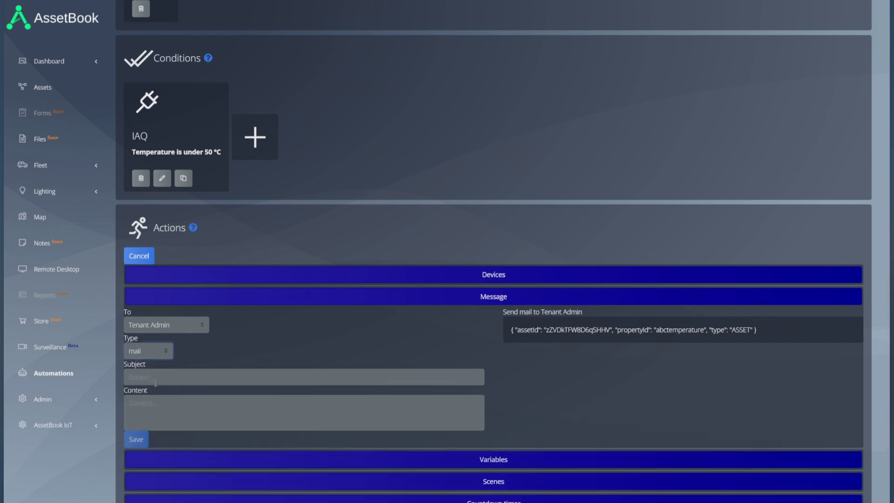
Step: Make the action set Smart Plug ecc1 to ON and save it
{"action": "left_click", "coordinate": [373, 277]}
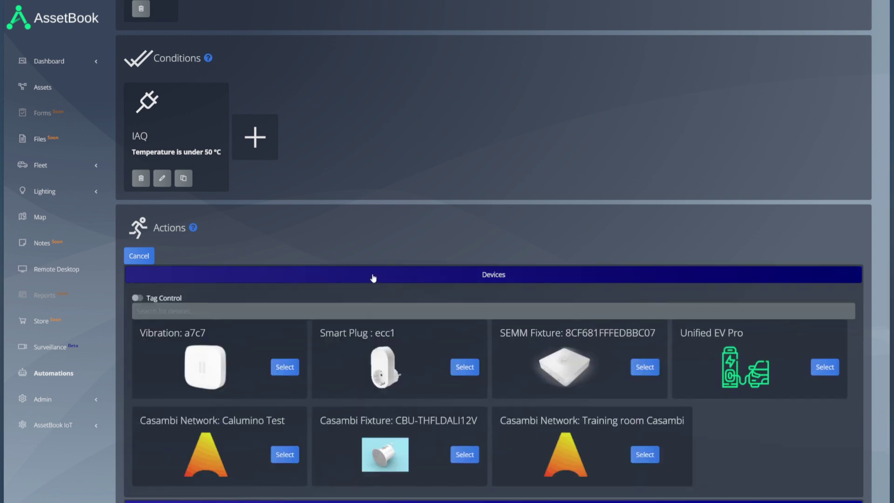
{"action": "left_click", "coordinate": [465, 366]}
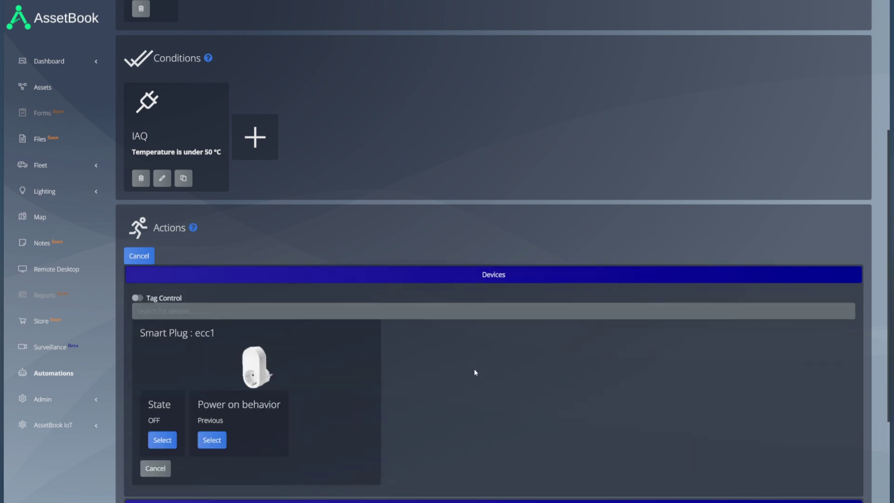
{"action": "left_click", "coordinate": [166, 438]}
{"action": "left_click", "coordinate": [167, 454]}
{"action": "left_click", "coordinate": [162, 482]}
{"action": "scroll", "coordinate": [268, 208], "scroll_direction": "up", "scroll_amount": 2}
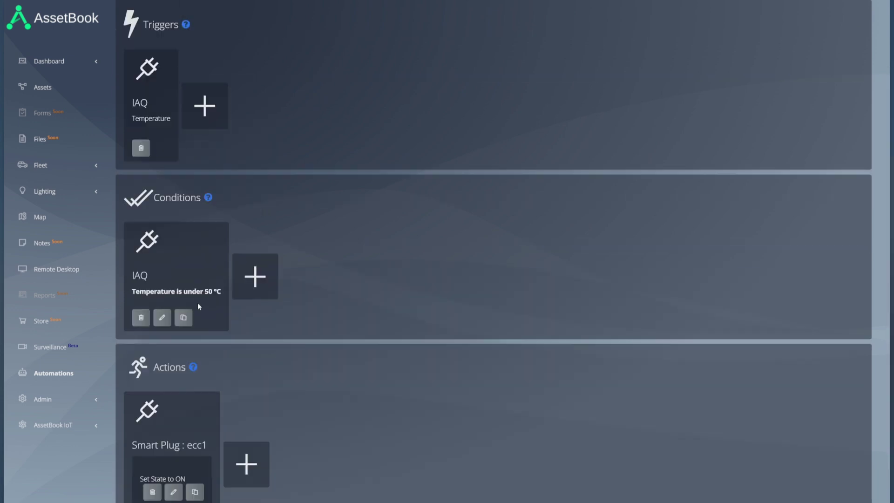
Step: Add a Contact 2 device condition requiring its Open state to be No
{"action": "left_click", "coordinate": [256, 278]}
{"action": "left_click", "coordinate": [327, 359]}
{"action": "scroll", "coordinate": [327, 359], "scroll_direction": "down", "scroll_amount": 4}
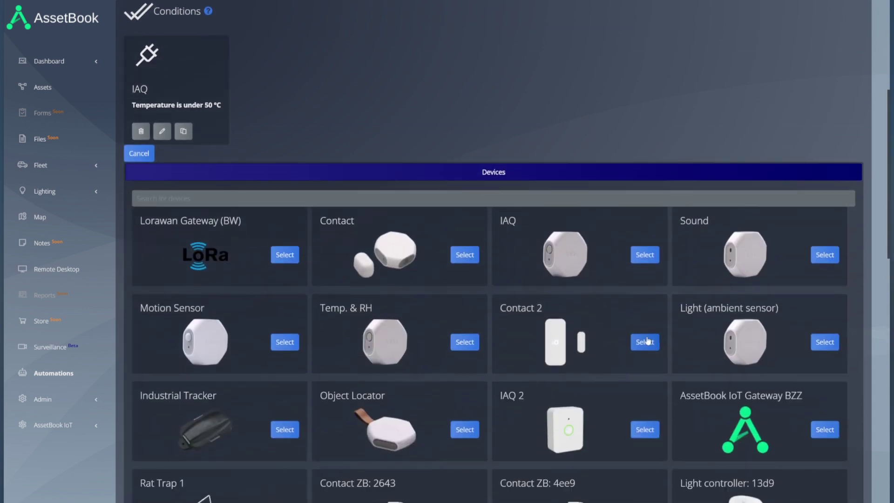
{"action": "left_click", "coordinate": [644, 341]}
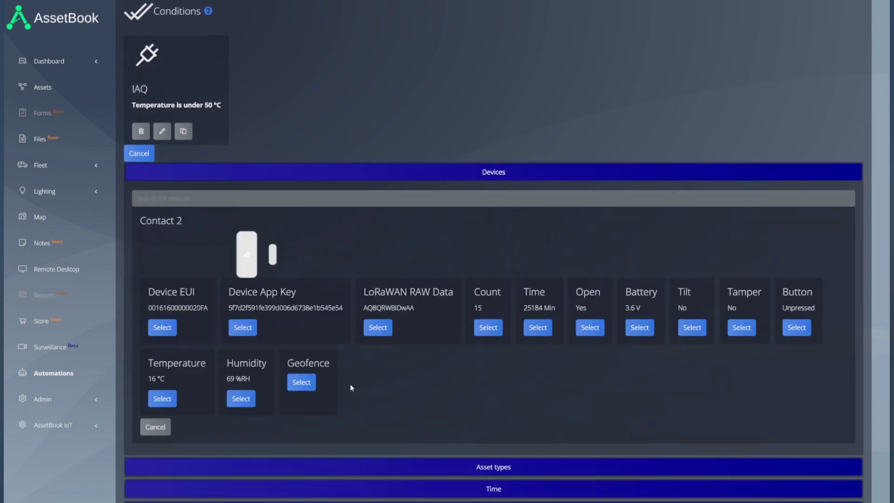
{"action": "left_click", "coordinate": [589, 327]}
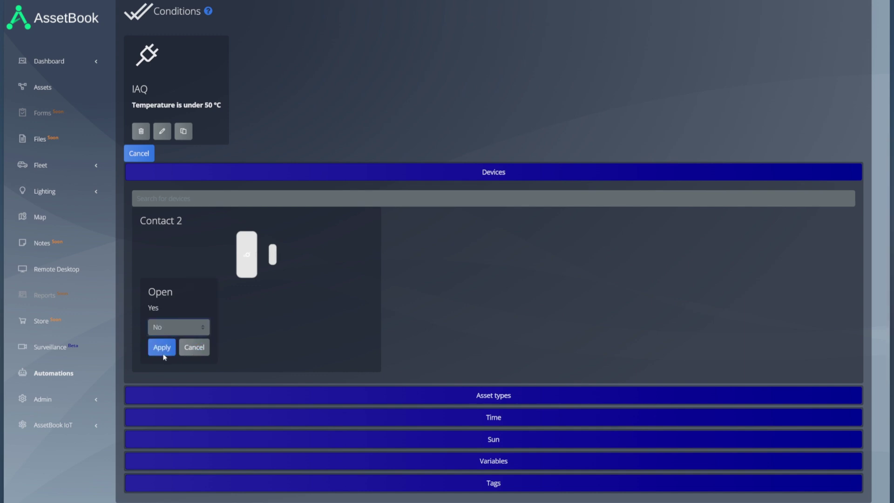
{"action": "left_click", "coordinate": [167, 347]}
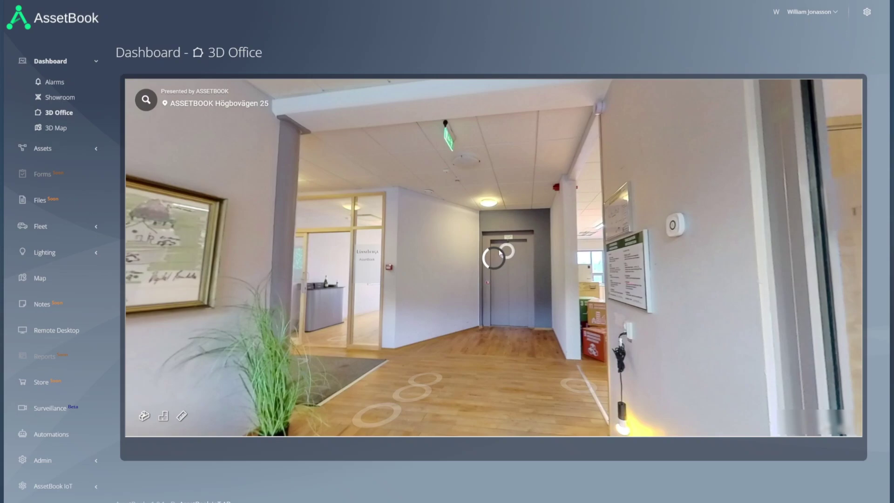
Step: Walk through the 3D office to the AssetBook logo wall and tilt the view to the ceiling
{"action": "left_click", "coordinate": [500, 252]}
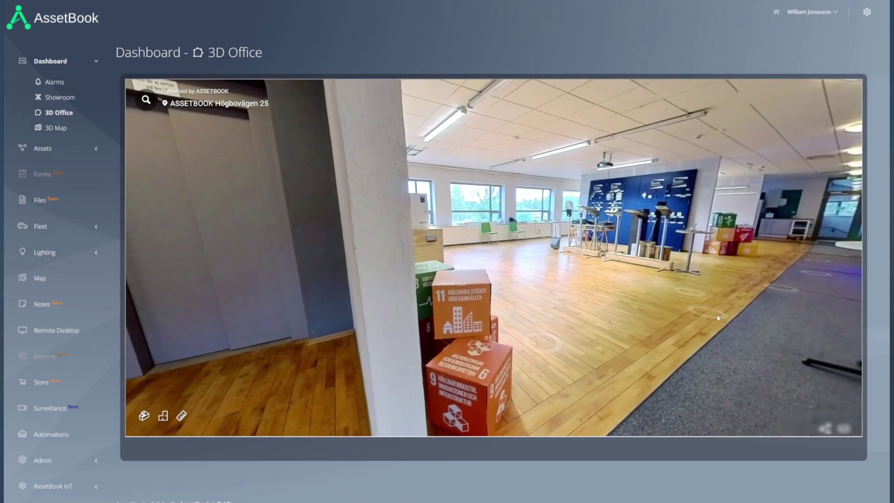
{"action": "left_click", "coordinate": [717, 317]}
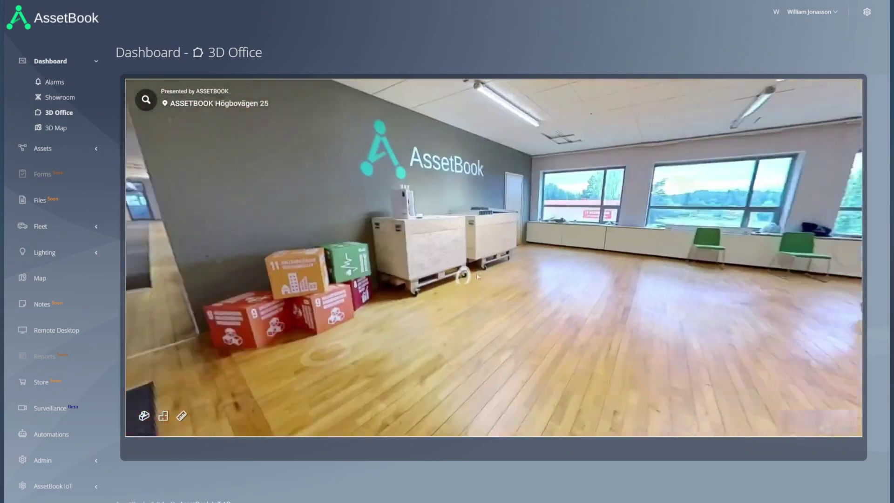
{"action": "left_click_drag", "start_coordinate": [477, 277], "coordinate": [399, 361]}
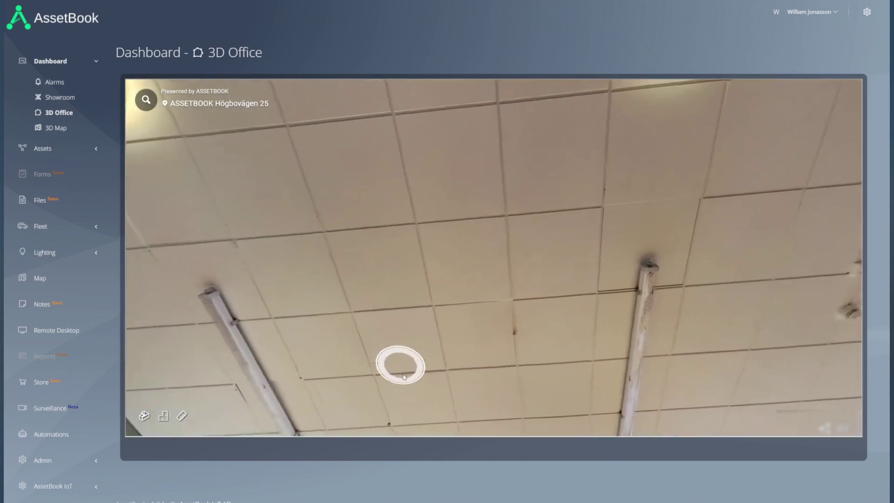
Step: Measure a ceiling tile at 0.59 m, then delete the measurement and close the measure tool
{"action": "left_click", "coordinate": [181, 418]}
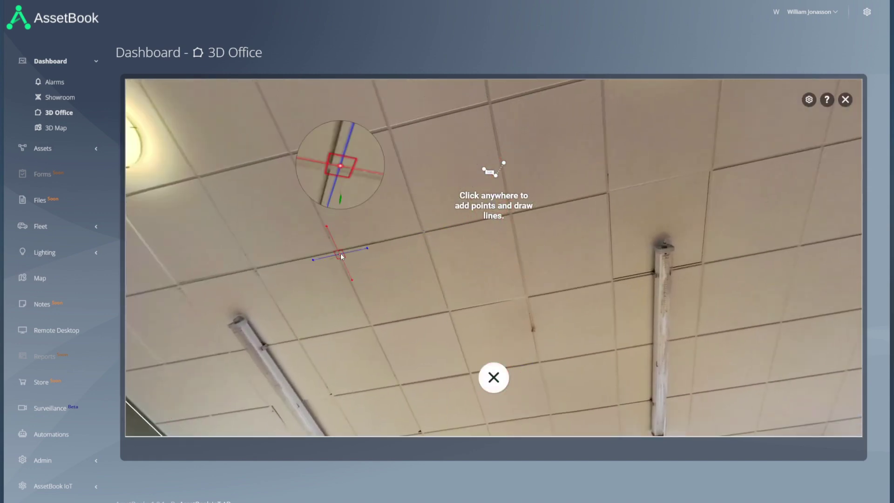
{"action": "left_click", "coordinate": [339, 254]}
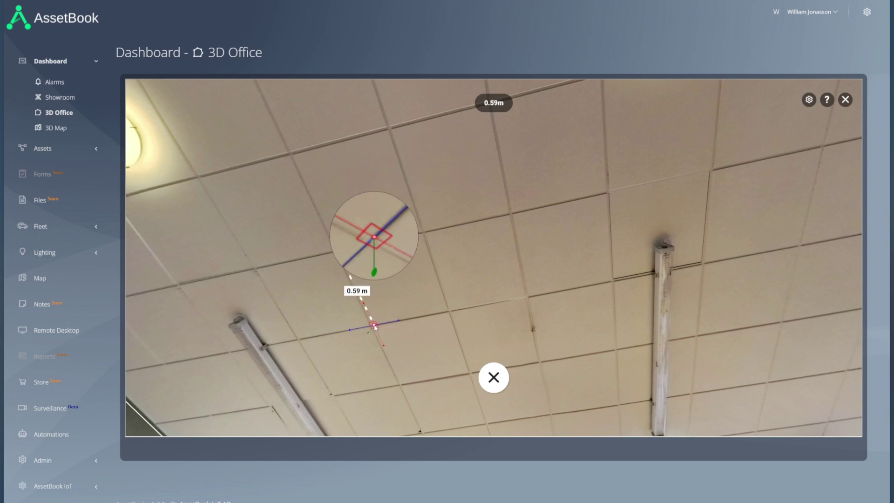
{"action": "left_click", "coordinate": [373, 326]}
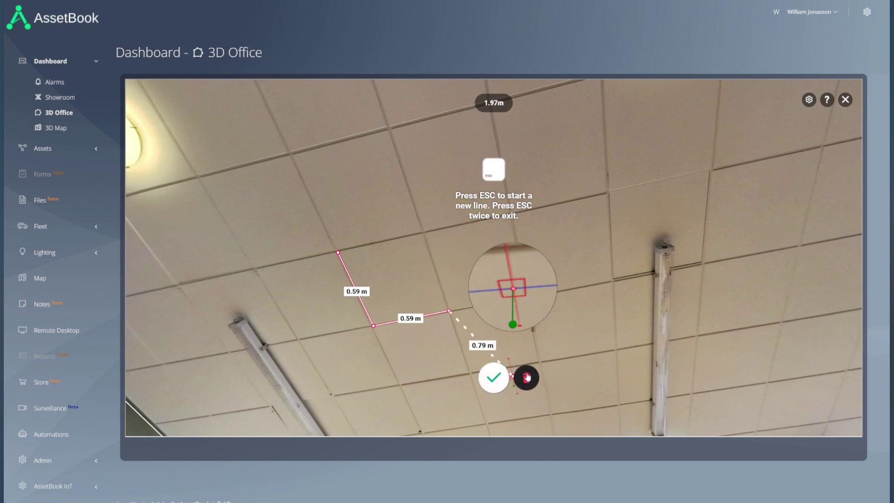
{"action": "left_click", "coordinate": [526, 377]}
{"action": "left_click", "coordinate": [845, 100]}
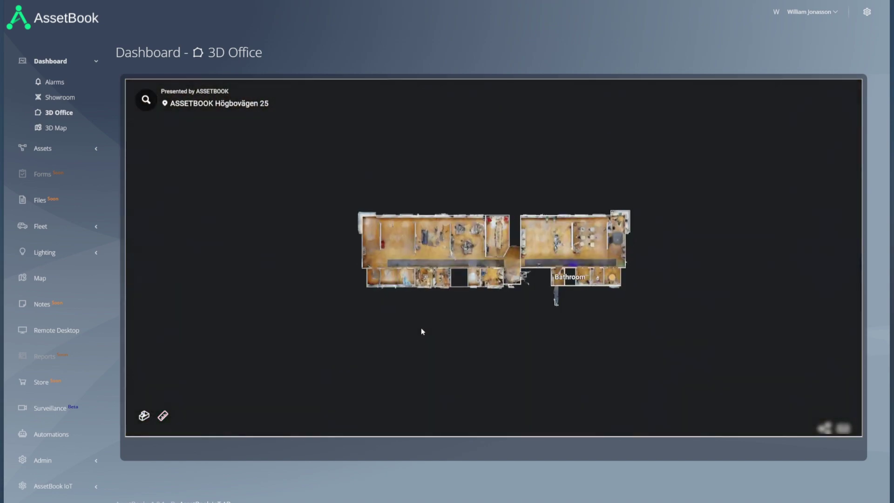
Step: Pan the floor plan to the 8.6 m² room, rotate the 3D model, then open 3D Map
{"action": "scroll", "coordinate": [558, 248], "scroll_direction": "up", "scroll_amount": 5}
{"action": "left_click_drag", "start_coordinate": [493, 261], "coordinate": [446, 284]}
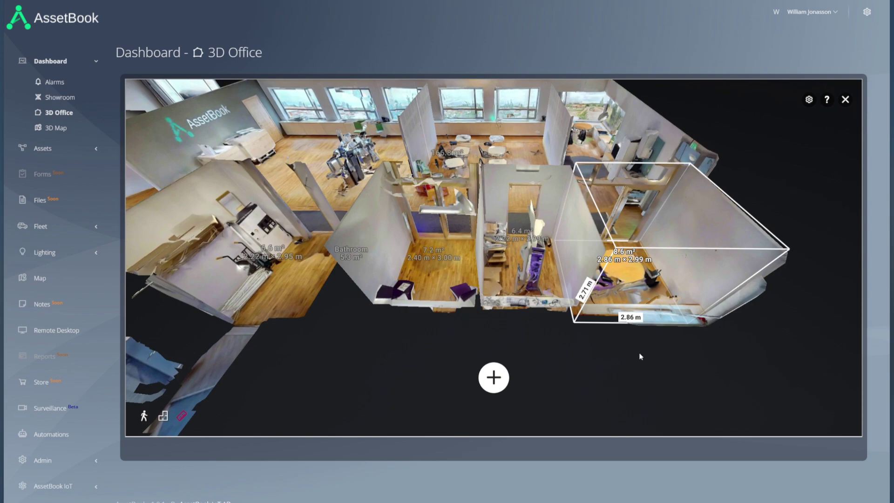
{"action": "left_click_drag", "start_coordinate": [639, 357], "coordinate": [413, 350]}
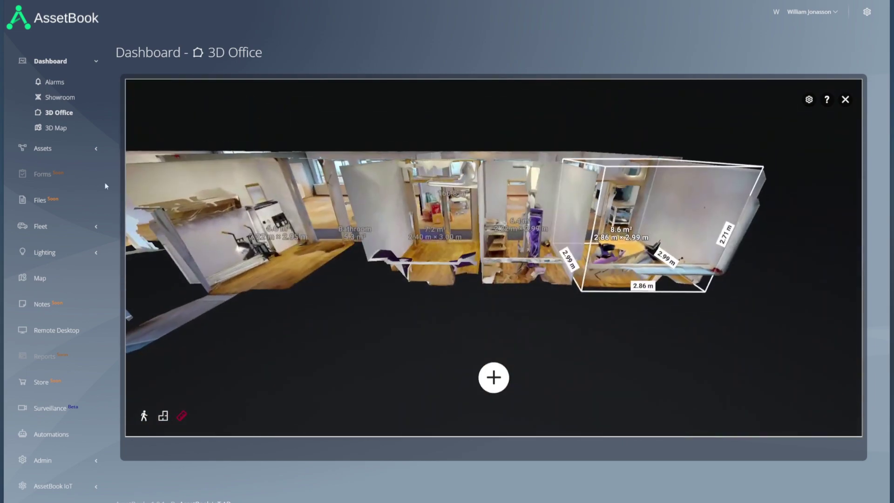
{"action": "left_click", "coordinate": [56, 128]}
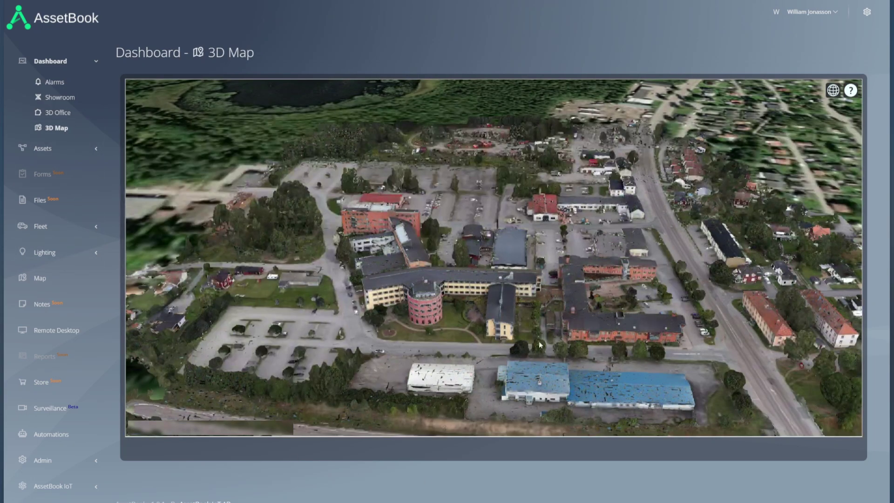
Step: Zoom into the aerial campus model and tilt it to an oblique view
{"action": "scroll", "coordinate": [445, 264], "scroll_direction": "up", "scroll_amount": 5}
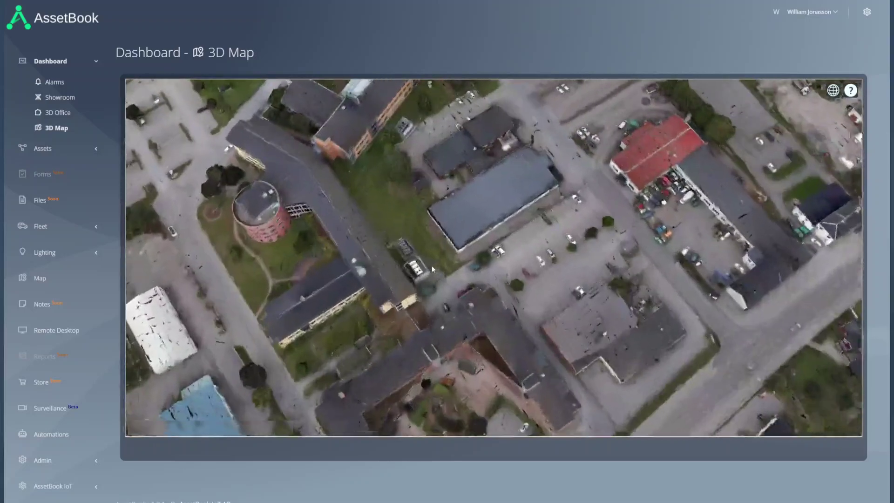
{"action": "scroll", "coordinate": [440, 268], "scroll_direction": "up", "scroll_amount": 1}
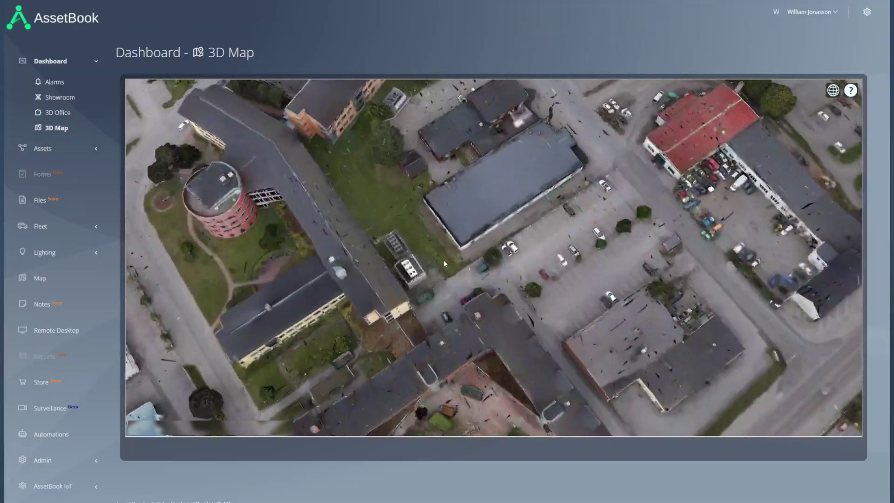
{"action": "left_click_drag", "start_coordinate": [443, 259], "coordinate": [323, 210]}
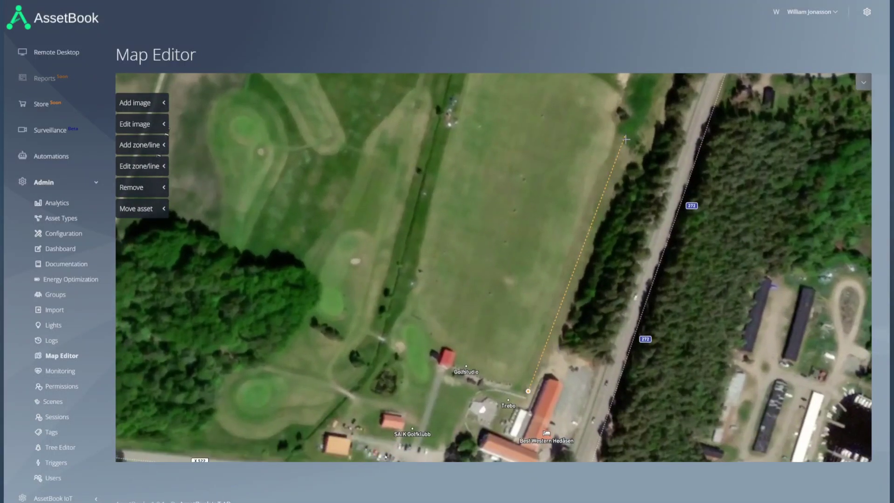
Step: Outline the field beside the golf course as a zone and adjust its fill opacity
{"action": "left_click", "coordinate": [626, 154]}
{"action": "left_click_drag", "start_coordinate": [624, 139], "coordinate": [623, 180]}
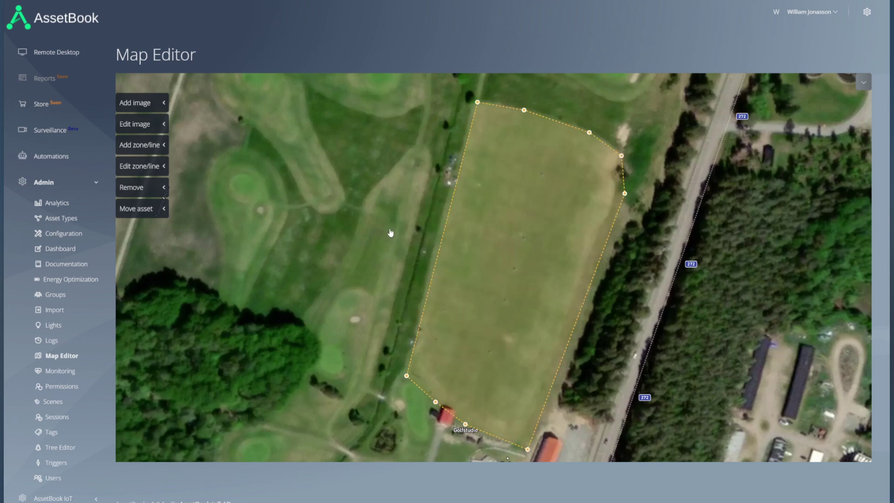
{"action": "left_click", "coordinate": [139, 148]}
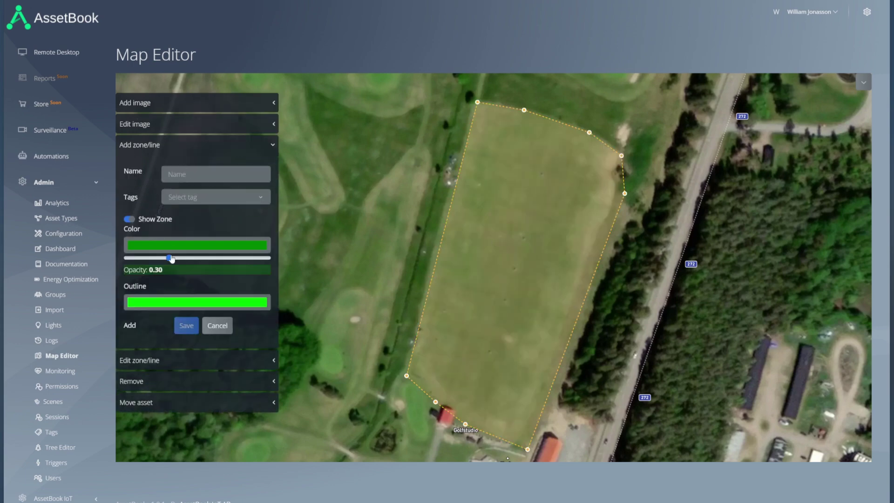
{"action": "left_click_drag", "start_coordinate": [171, 259], "coordinate": [112, 261]}
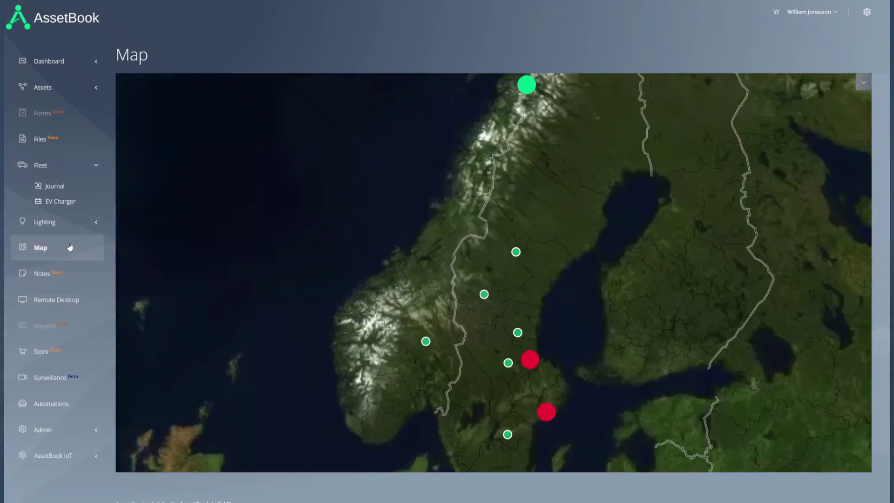
Step: Zoom the asset map into the markers and pan south to Sandviken's coastline
{"action": "scroll", "coordinate": [547, 395], "scroll_direction": "up", "scroll_amount": 10}
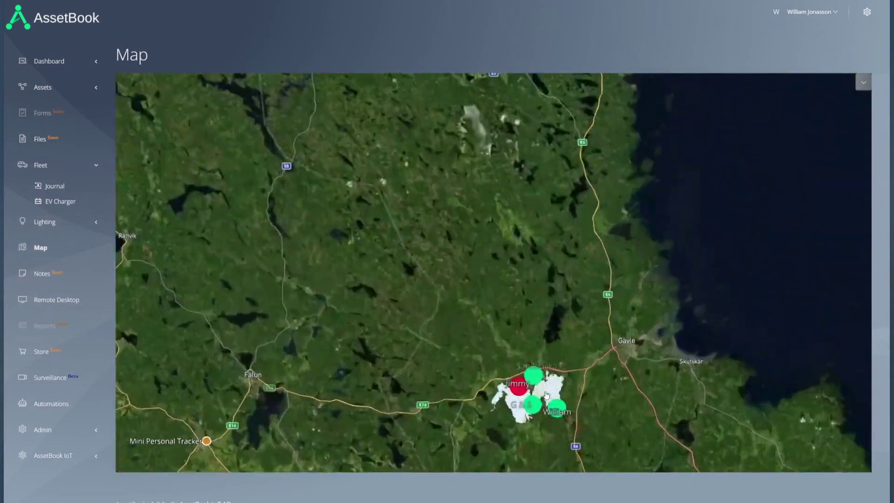
{"action": "scroll", "coordinate": [546, 395], "scroll_direction": "up", "scroll_amount": 5}
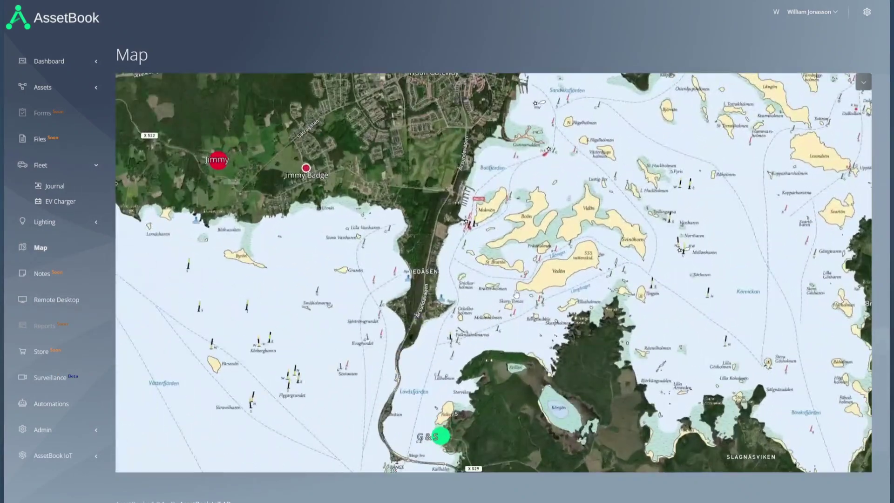
{"action": "left_click_drag", "start_coordinate": [467, 340], "coordinate": [472, 268]}
{"action": "scroll", "coordinate": [418, 401], "scroll_direction": "up", "scroll_amount": 5}
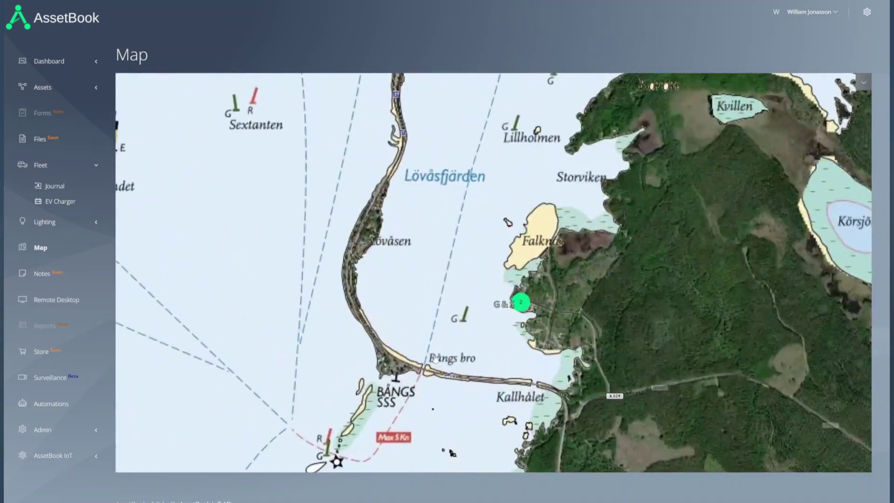
{"action": "scroll", "coordinate": [473, 359], "scroll_direction": "down", "scroll_amount": 10}
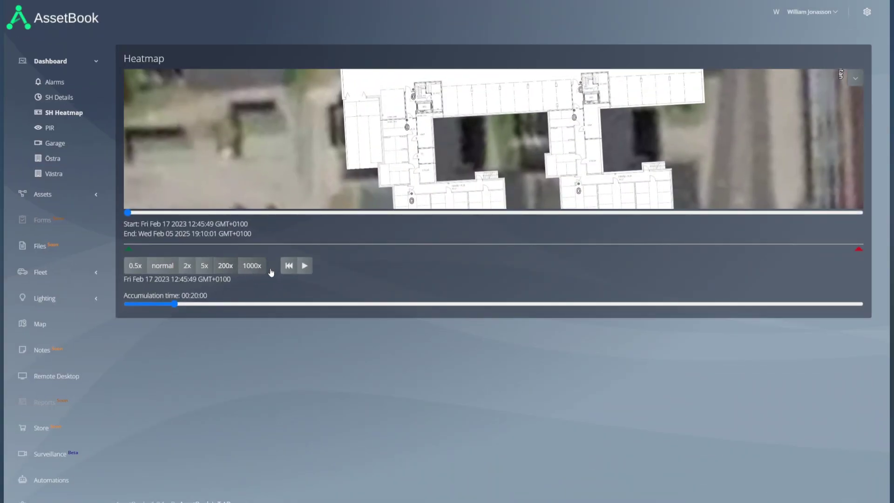
Step: Play back the building heatmap across its Feb 2023–Feb 2025 timeline
{"action": "left_click", "coordinate": [304, 265]}
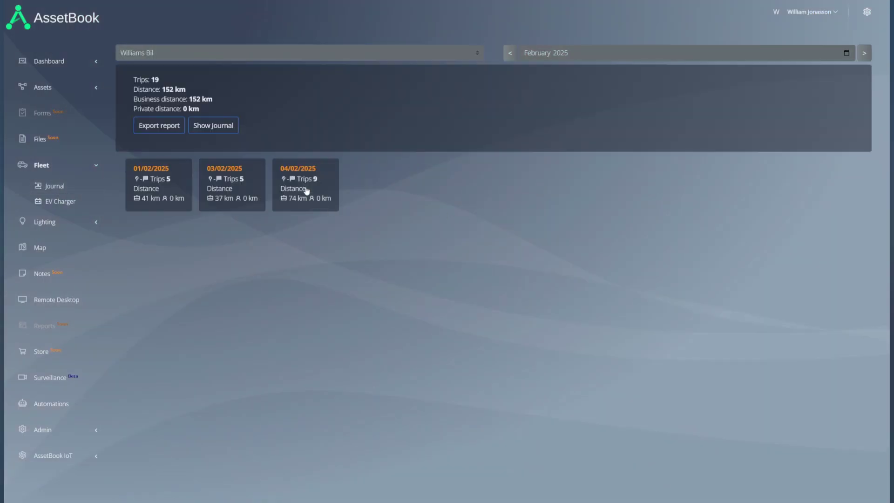
Step: Open the 04/02/2025 trip list and edit the 16:54 trip
{"action": "left_click", "coordinate": [307, 189]}
{"action": "scroll", "coordinate": [379, 182], "scroll_direction": "down", "scroll_amount": 5}
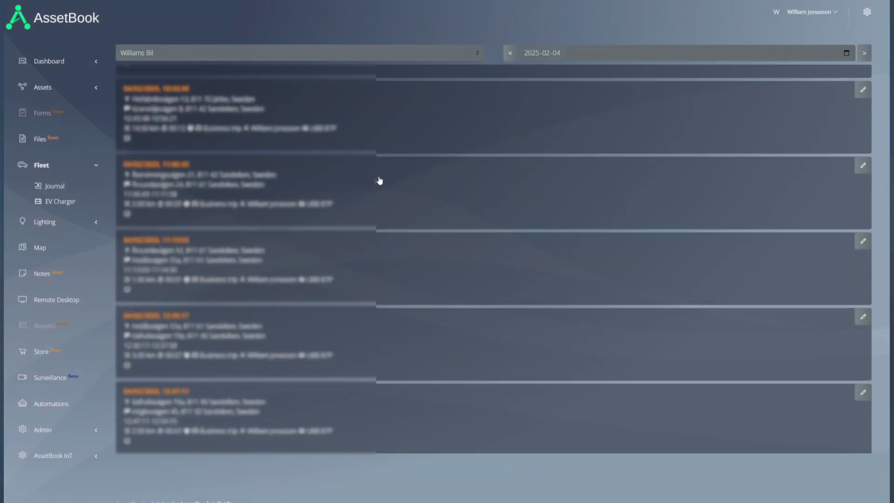
{"action": "scroll", "coordinate": [379, 181], "scroll_direction": "up", "scroll_amount": 2}
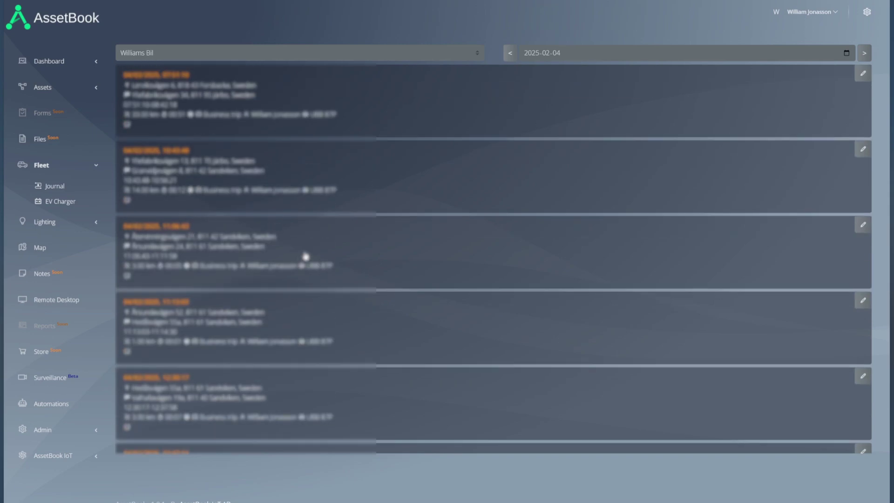
{"action": "scroll", "coordinate": [231, 279], "scroll_direction": "down", "scroll_amount": 6}
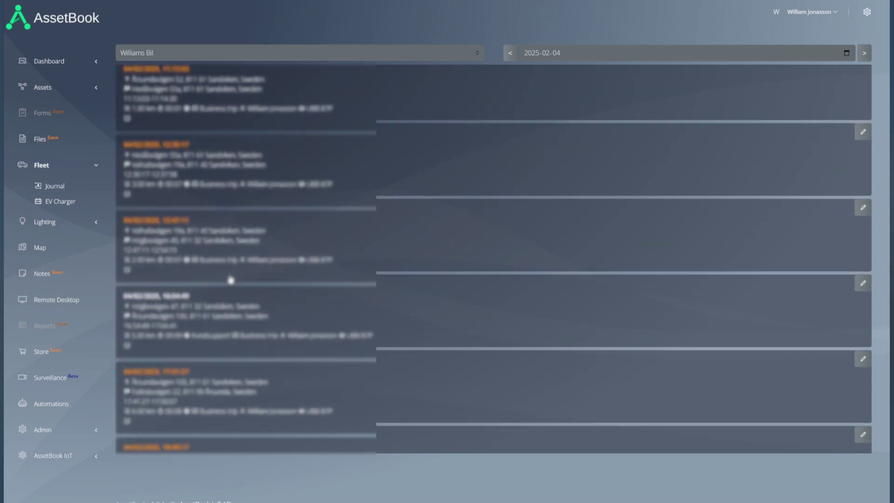
{"action": "scroll", "coordinate": [230, 279], "scroll_direction": "down", "scroll_amount": 1}
{"action": "left_click", "coordinate": [861, 250]}
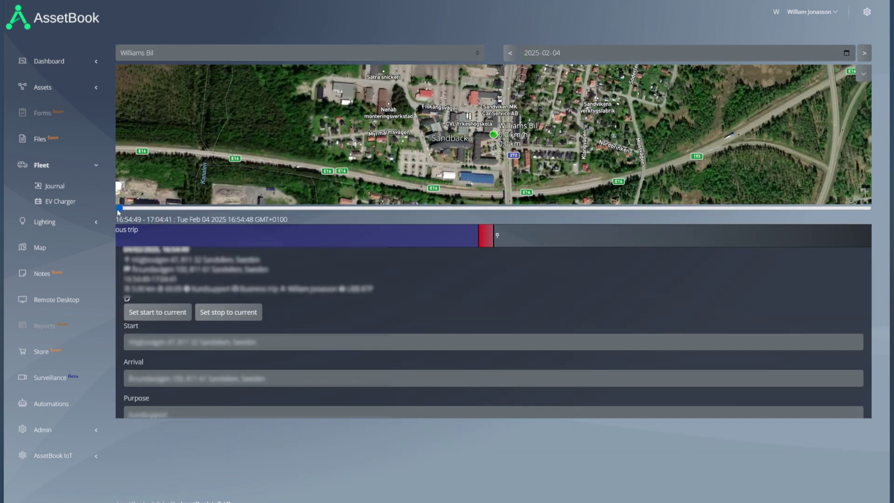
Step: Advance the trip timeline to 16:55:06, then review the EV chargers' status
{"action": "left_click_drag", "start_coordinate": [119, 208], "coordinate": [872, 243]}
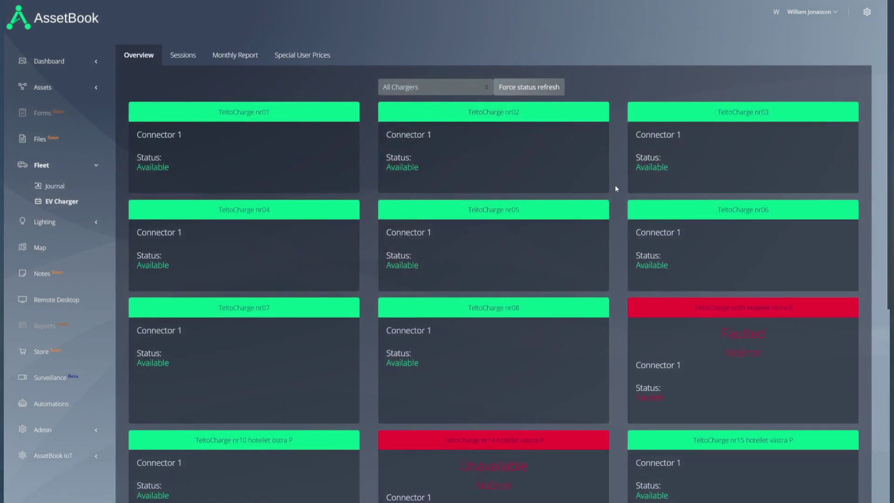
{"action": "scroll", "coordinate": [616, 188], "scroll_direction": "down", "scroll_amount": 7}
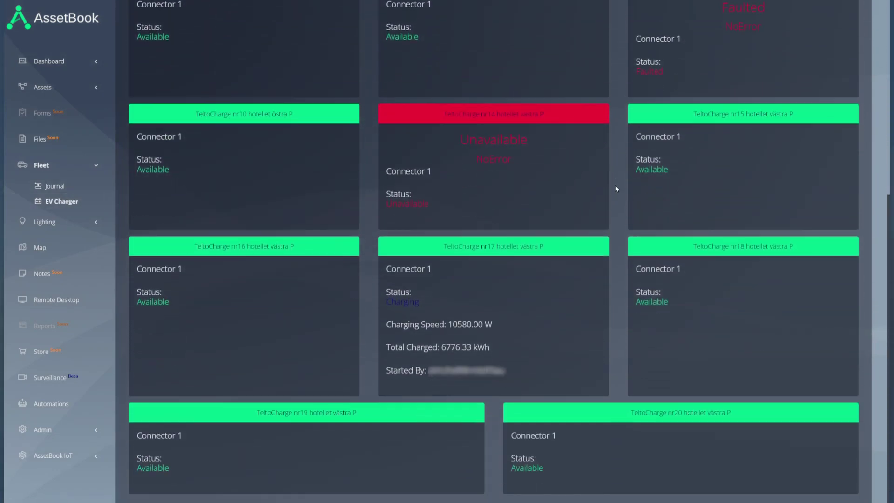
{"action": "scroll", "coordinate": [615, 188], "scroll_direction": "down", "scroll_amount": 1}
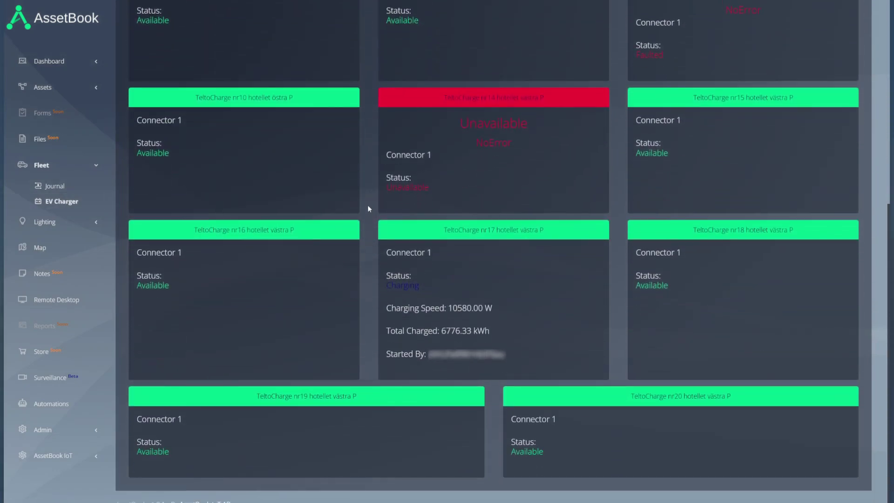
{"action": "scroll", "coordinate": [367, 206], "scroll_direction": "up", "scroll_amount": 8}
Step: Review the January 2025 monthly EV charging report
{"action": "left_click", "coordinate": [249, 65]}
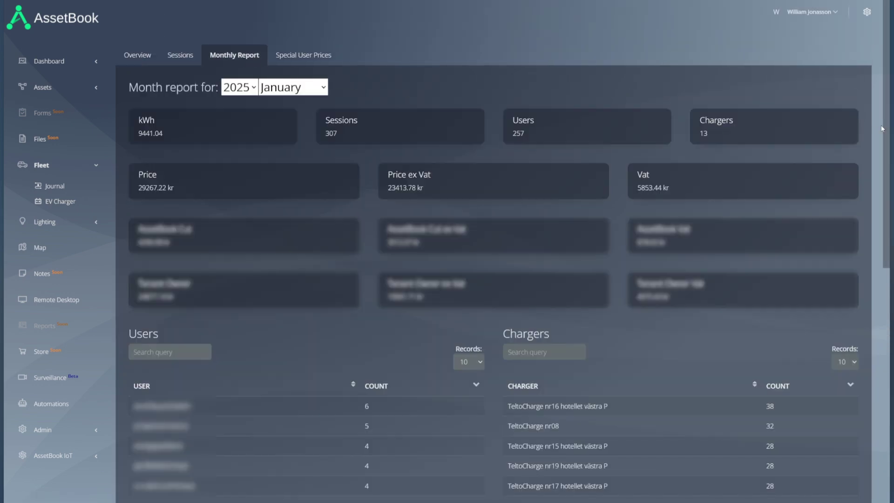
{"action": "scroll", "coordinate": [863, 129], "scroll_direction": "down", "scroll_amount": 5}
{"action": "scroll", "coordinate": [864, 132], "scroll_direction": "down", "scroll_amount": 5}
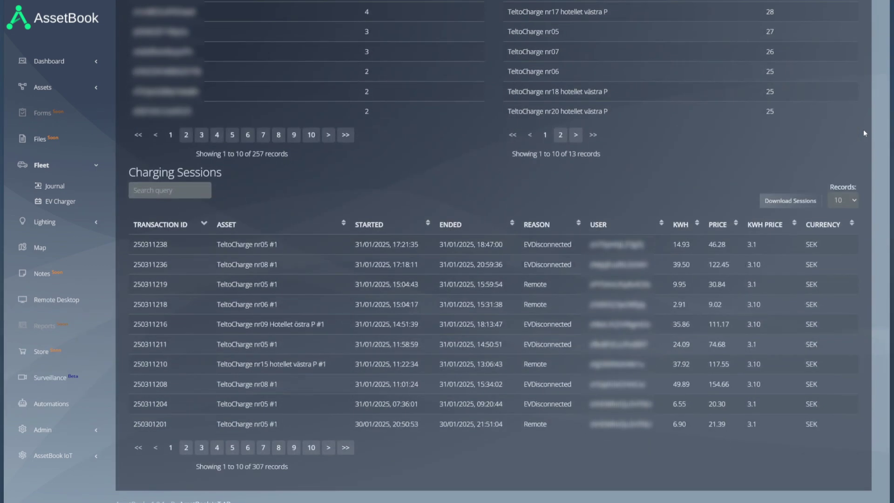
{"action": "scroll", "coordinate": [863, 133], "scroll_direction": "up", "scroll_amount": 10}
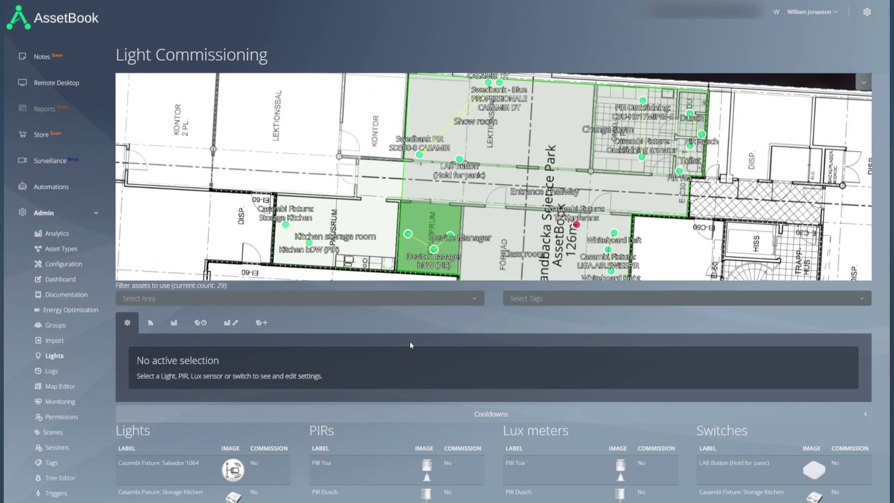
Step: Select the Device manager PIR sensor on the map and expand its full asset details
{"action": "scroll", "coordinate": [431, 316], "scroll_direction": "down", "scroll_amount": 9}
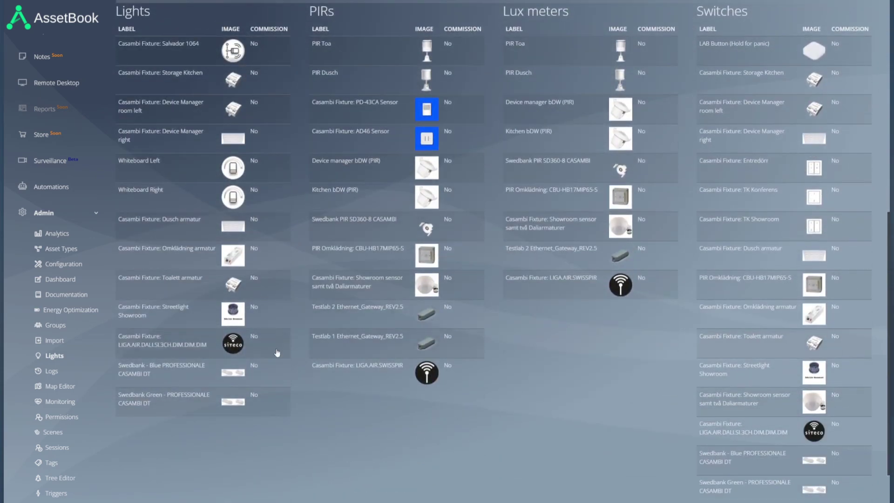
{"action": "scroll", "coordinate": [768, 470], "scroll_direction": "down", "scroll_amount": 2}
{"action": "scroll", "coordinate": [576, 268], "scroll_direction": "up", "scroll_amount": 7}
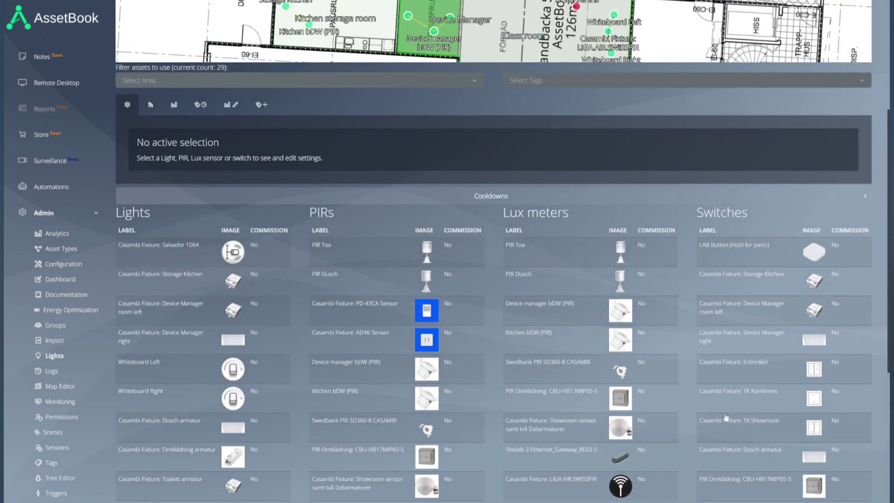
{"action": "scroll", "coordinate": [514, 298], "scroll_direction": "up", "scroll_amount": 4}
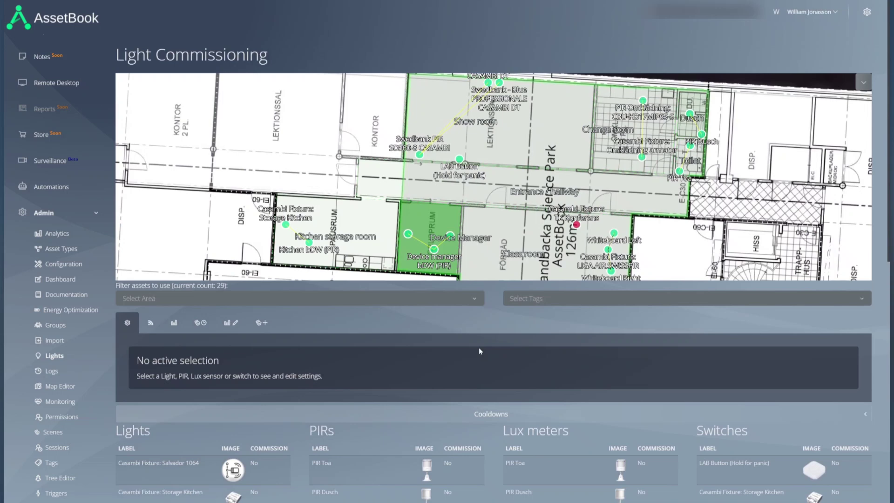
{"action": "left_click", "coordinate": [433, 248]}
{"action": "scroll", "coordinate": [168, 317], "scroll_direction": "down", "scroll_amount": 1}
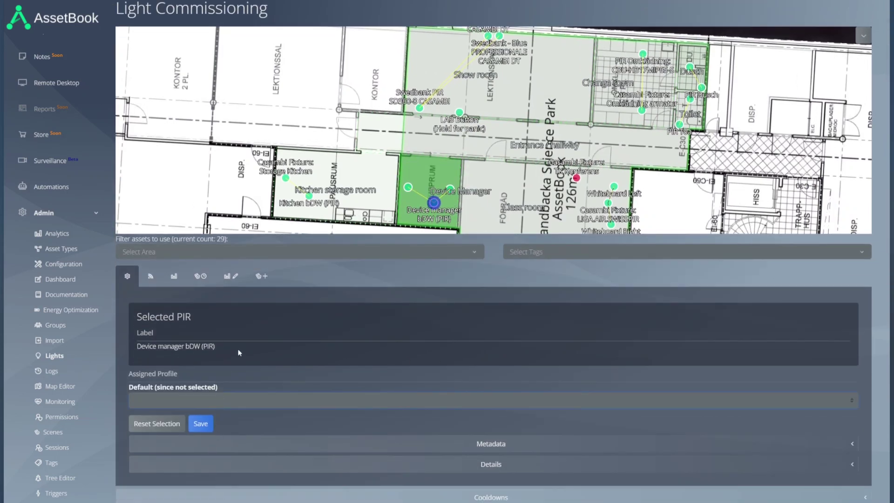
{"action": "left_click", "coordinate": [477, 470]}
Step: Select the Device Manager room left light and highlight its presence activator, Device manager bDW (PIR)
{"action": "scroll", "coordinate": [460, 429], "scroll_direction": "down", "scroll_amount": 4}
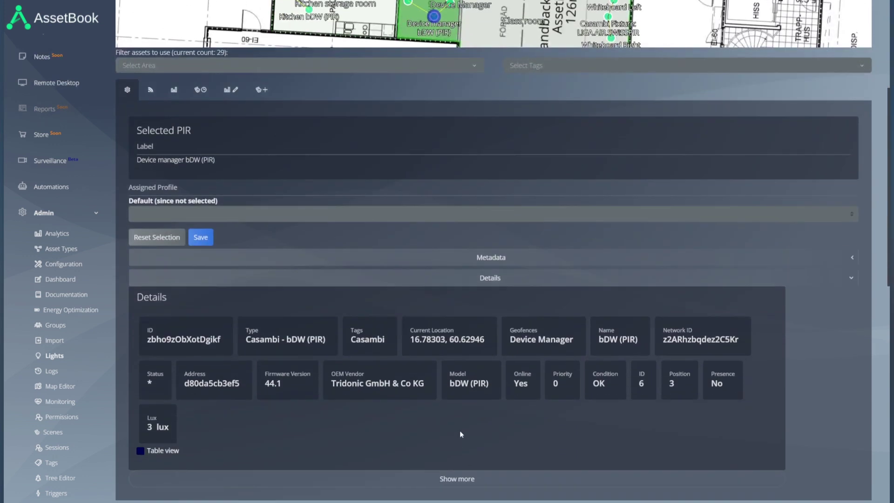
{"action": "scroll", "coordinate": [460, 429], "scroll_direction": "up", "scroll_amount": 4}
{"action": "left_click", "coordinate": [450, 191]}
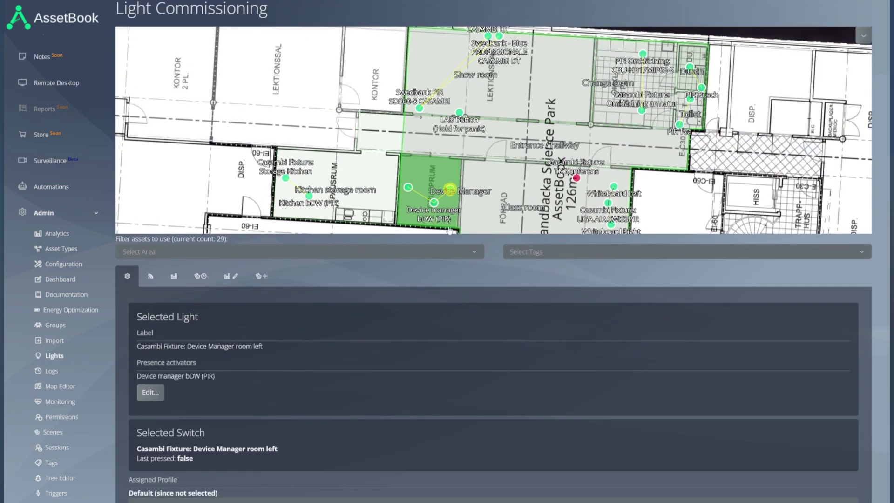
{"action": "left_click_drag", "start_coordinate": [224, 383], "coordinate": [145, 361]}
Step: Set the lights' Distance to PIRs to 3 in the PIR/Lux association settings
{"action": "left_click", "coordinate": [150, 276]}
{"action": "scroll", "coordinate": [214, 389], "scroll_direction": "up", "scroll_amount": 1}
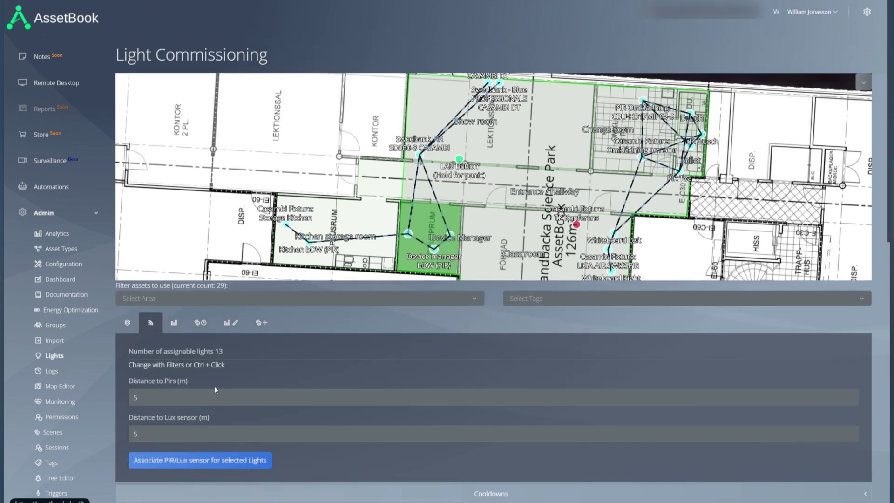
{"action": "scroll", "coordinate": [208, 433], "scroll_direction": "down", "scroll_amount": 3}
{"action": "left_click", "coordinate": [215, 397]}
{"action": "scroll", "coordinate": [216, 397], "scroll_direction": "down", "scroll_amount": 1}
{"action": "type", "text": "3"}
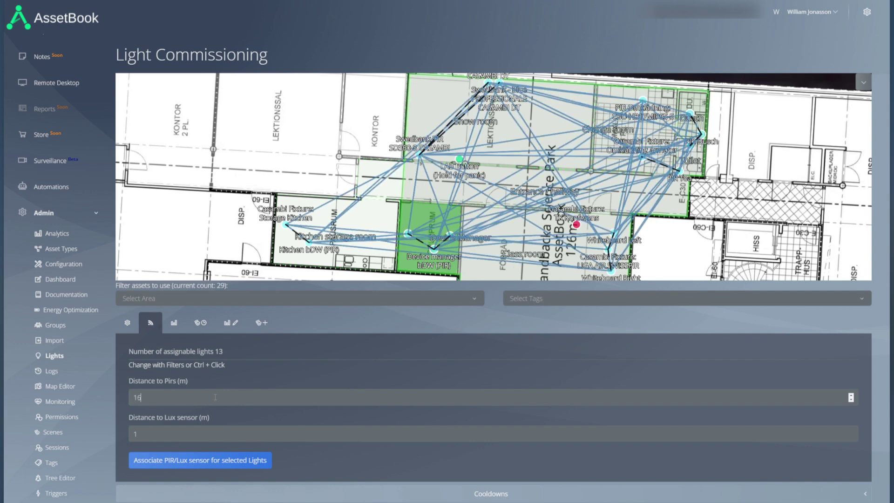
{"action": "scroll", "coordinate": [215, 397], "scroll_direction": "down", "scroll_amount": 8}
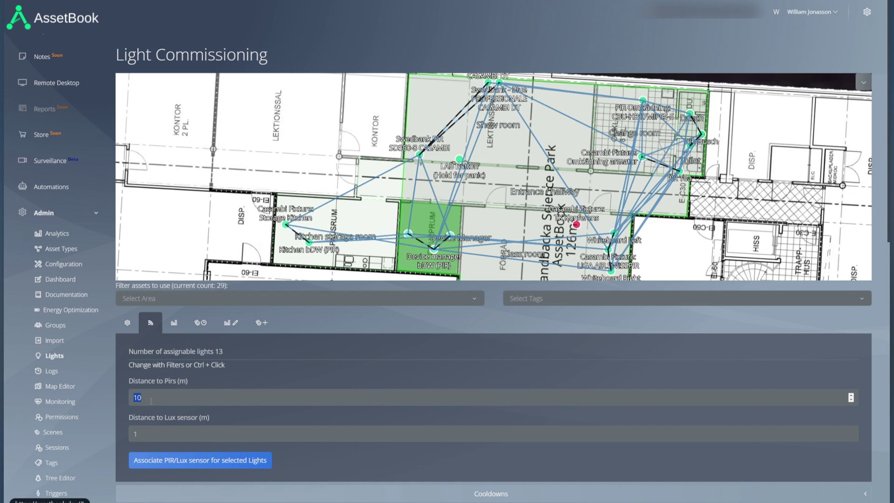
Step: Check the lighting profiles and scene schedule, then load the SB profile in the profile editor
{"action": "left_click", "coordinate": [179, 325]}
{"action": "left_click", "coordinate": [204, 331]}
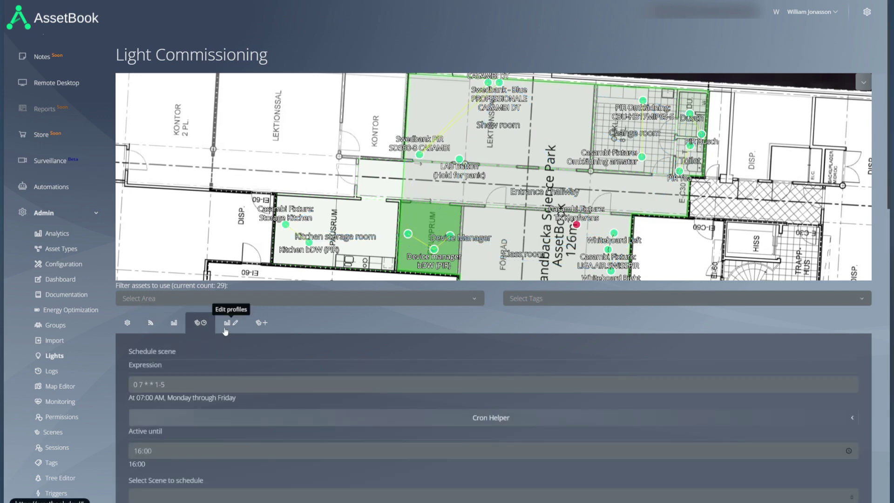
{"action": "scroll", "coordinate": [287, 367], "scroll_direction": "down", "scroll_amount": 4}
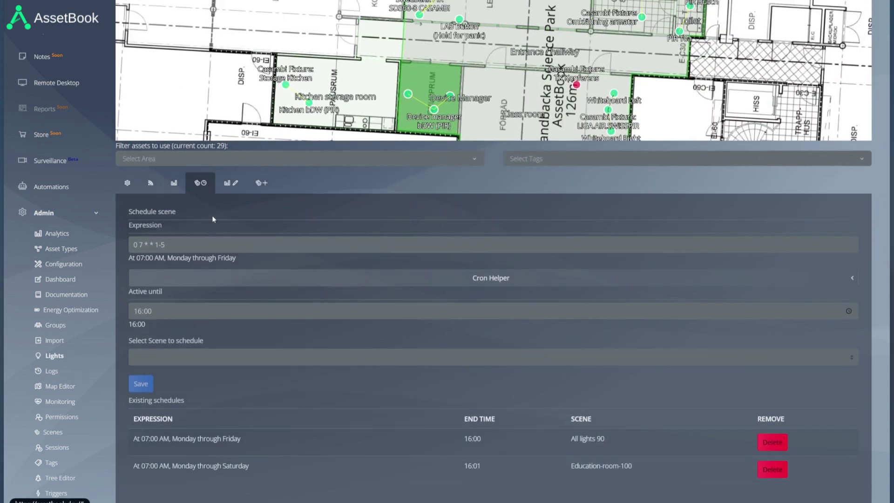
{"action": "left_click", "coordinate": [231, 183]}
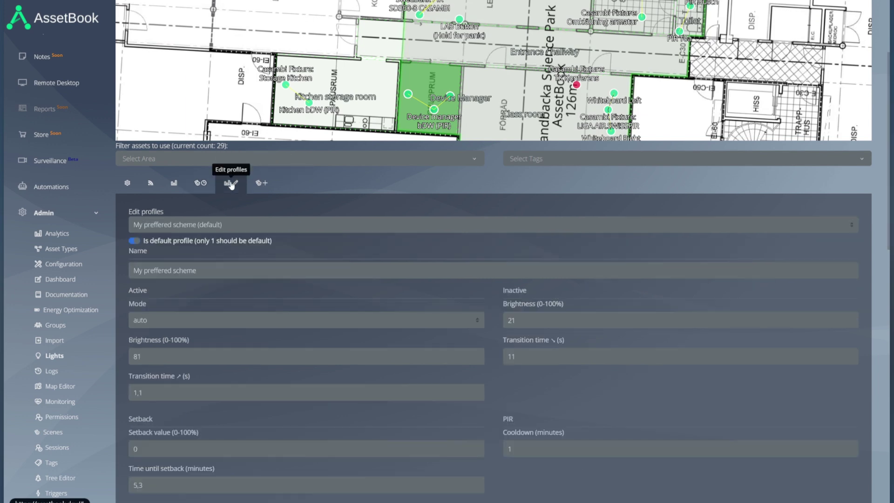
{"action": "scroll", "coordinate": [238, 149], "scroll_direction": "down", "scroll_amount": 3}
{"action": "key", "text": "Down"}
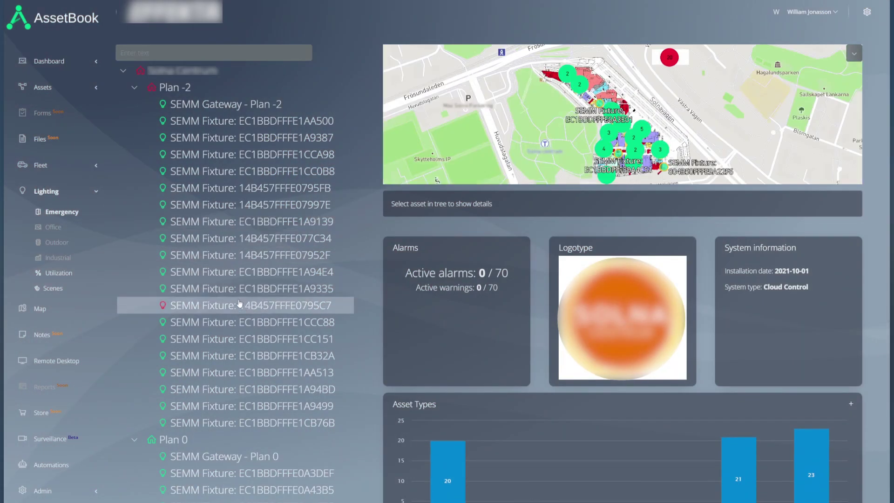
Step: Review fixtures 14B457FFFE0795C7 and 14B457FFFE07952F, then the Plan -2 test report
{"action": "left_click", "coordinate": [239, 305]}
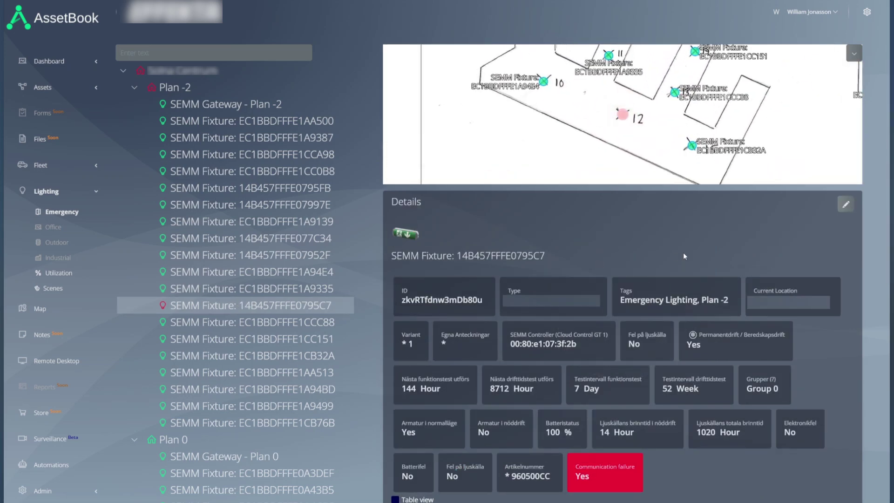
{"action": "left_click", "coordinate": [214, 256]}
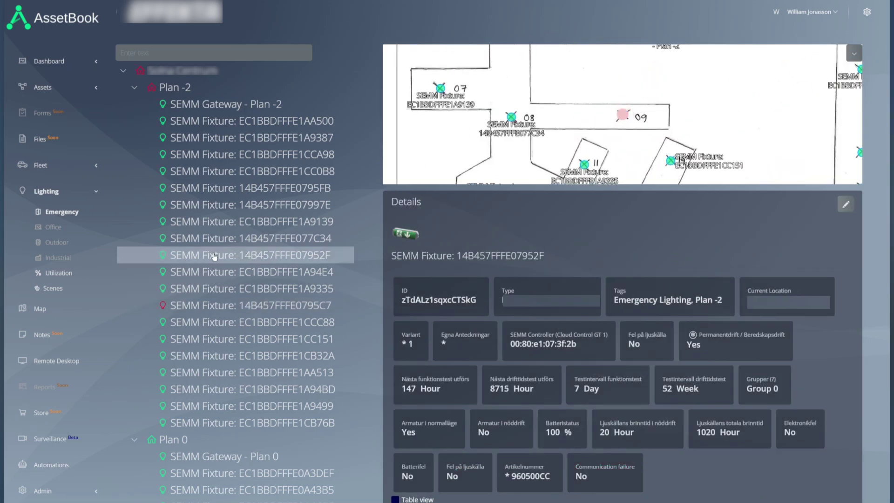
{"action": "left_click", "coordinate": [175, 87]}
{"action": "scroll", "coordinate": [602, 353], "scroll_direction": "down", "scroll_amount": 4}
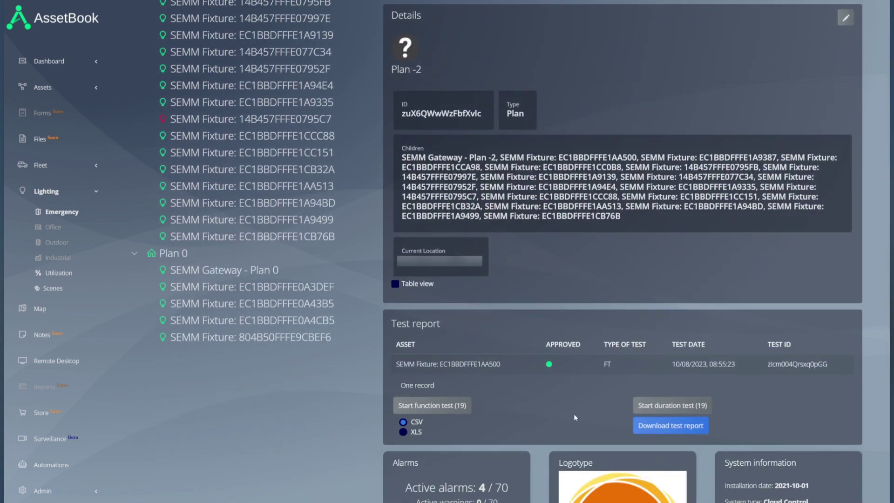
{"action": "scroll", "coordinate": [573, 414], "scroll_direction": "down", "scroll_amount": 5}
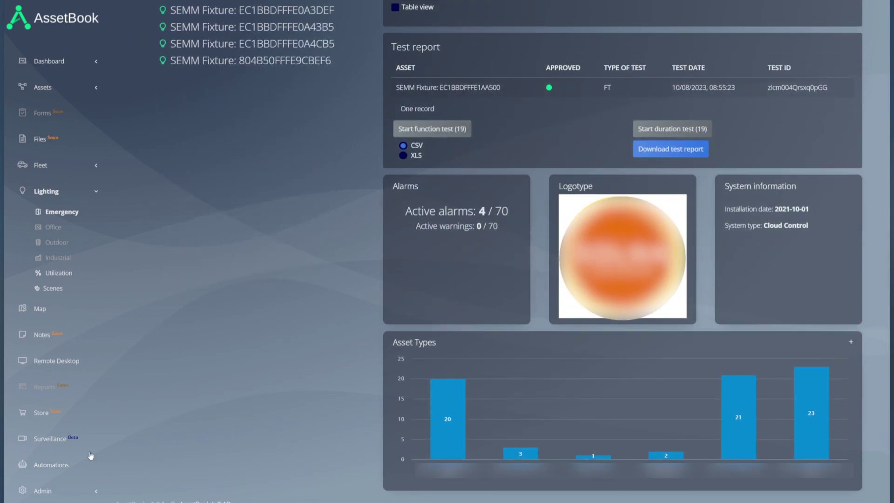
{"action": "left_click", "coordinate": [51, 491]}
Step: Open the Emergency Lighting configuration and scroll through its monthly test schedule form
{"action": "left_click", "coordinate": [66, 404]}
{"action": "left_click", "coordinate": [166, 283]}
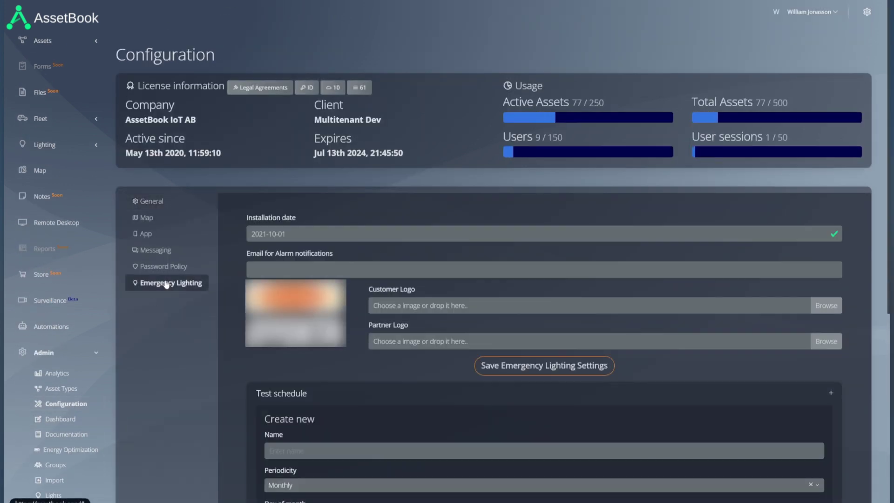
{"action": "scroll", "coordinate": [201, 342], "scroll_direction": "down", "scroll_amount": 6}
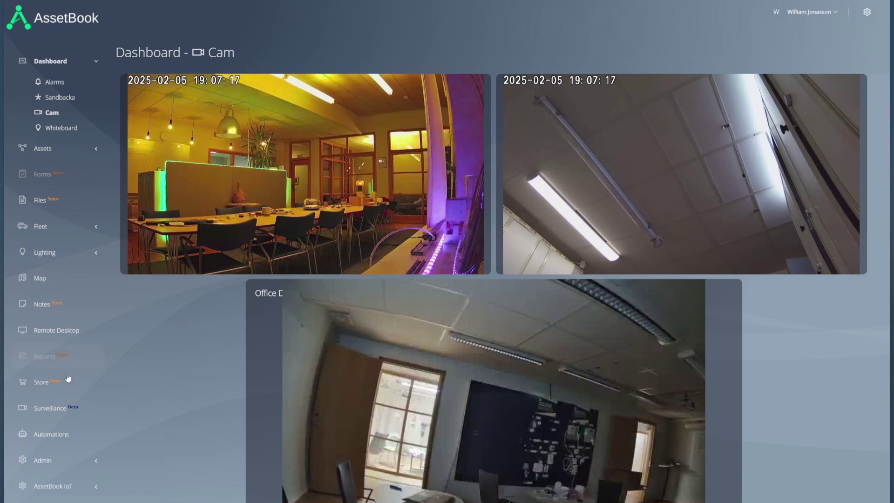
Step: Watch the Office camera's live feed from the Surveillance list, then close it
{"action": "left_click", "coordinate": [52, 406]}
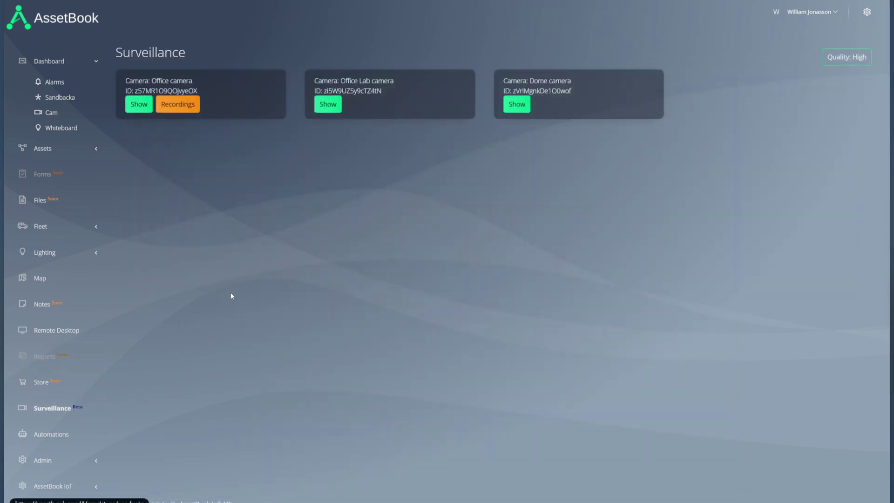
{"action": "left_click", "coordinate": [137, 105]}
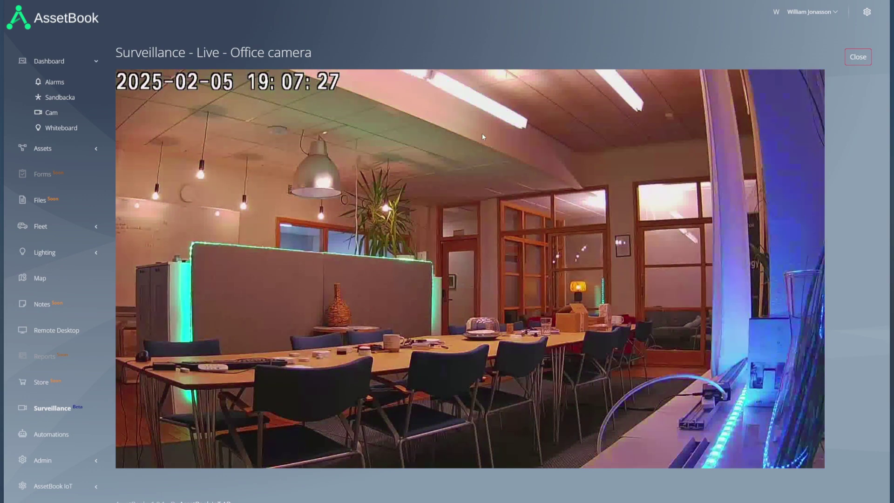
{"action": "left_click", "coordinate": [858, 58]}
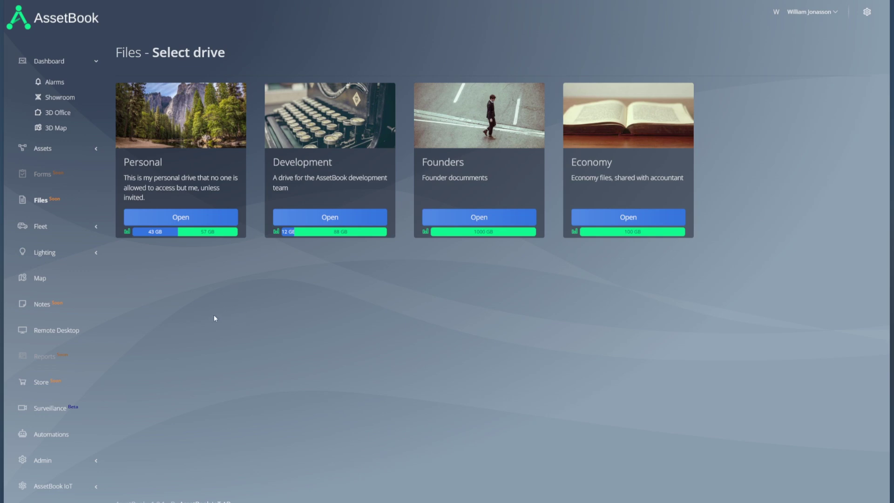
{"action": "left_click", "coordinate": [126, 232]}
{"action": "mouse_move", "coordinate": [398, 140]}
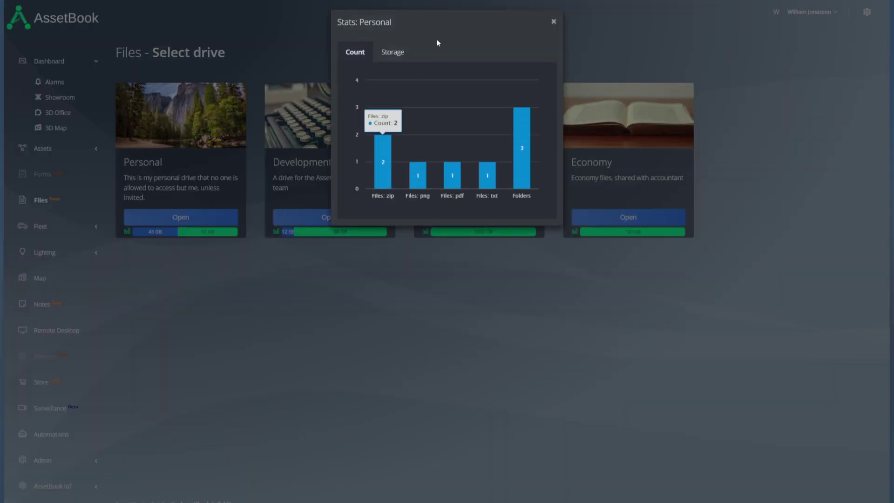
{"action": "left_click", "coordinate": [400, 44]}
{"action": "mouse_move", "coordinate": [413, 115]}
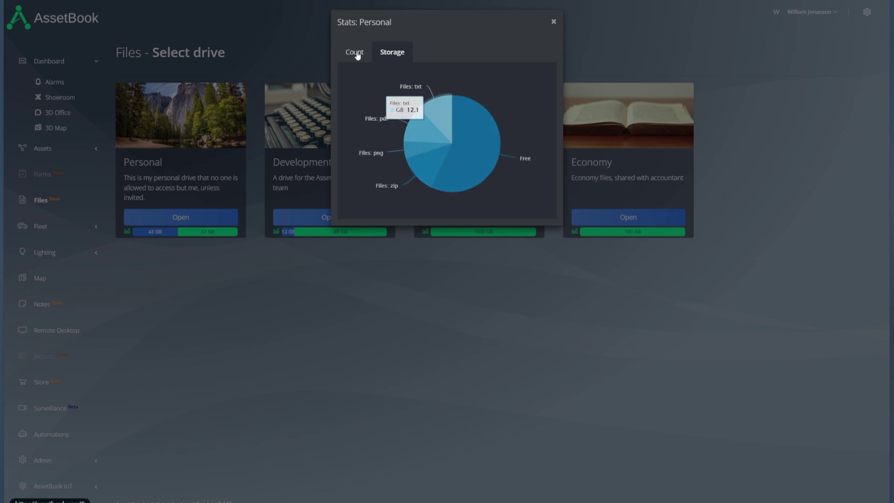
{"action": "left_click", "coordinate": [356, 54]}
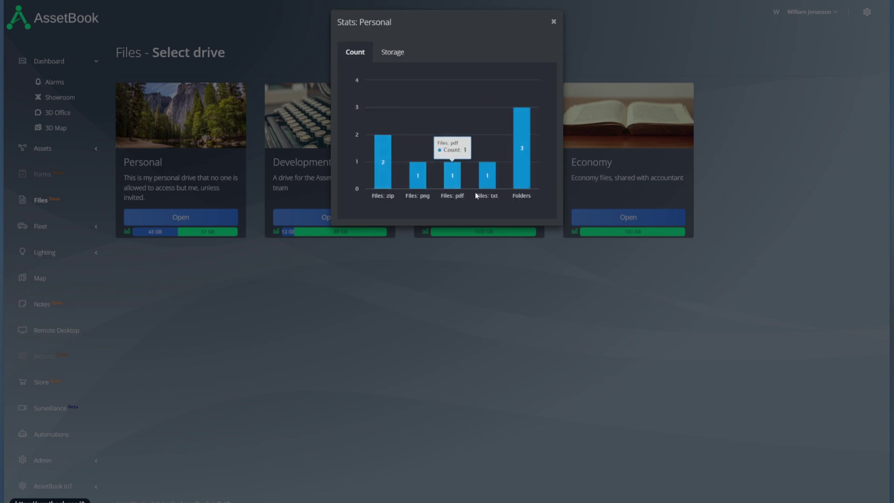
{"action": "left_click", "coordinate": [375, 285]}
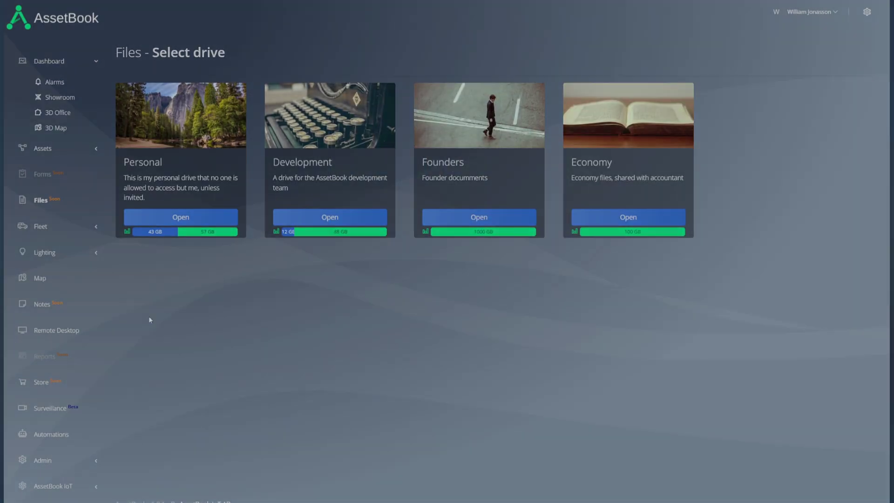